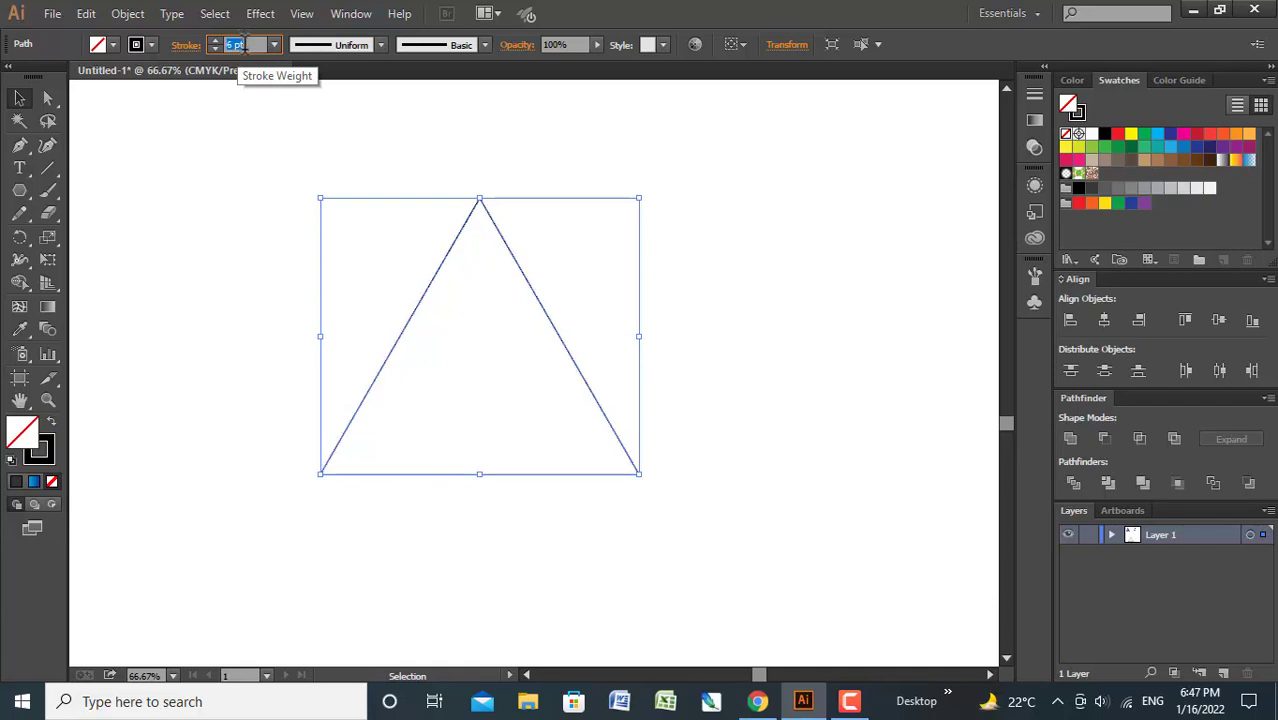
- Increase the triangle's stroke weight to 68 pt, then scale the triangle down and narrow it from its left side
{"action": "scroll", "coordinate": [243, 43], "scroll_direction": "up", "scroll_amount": 20}
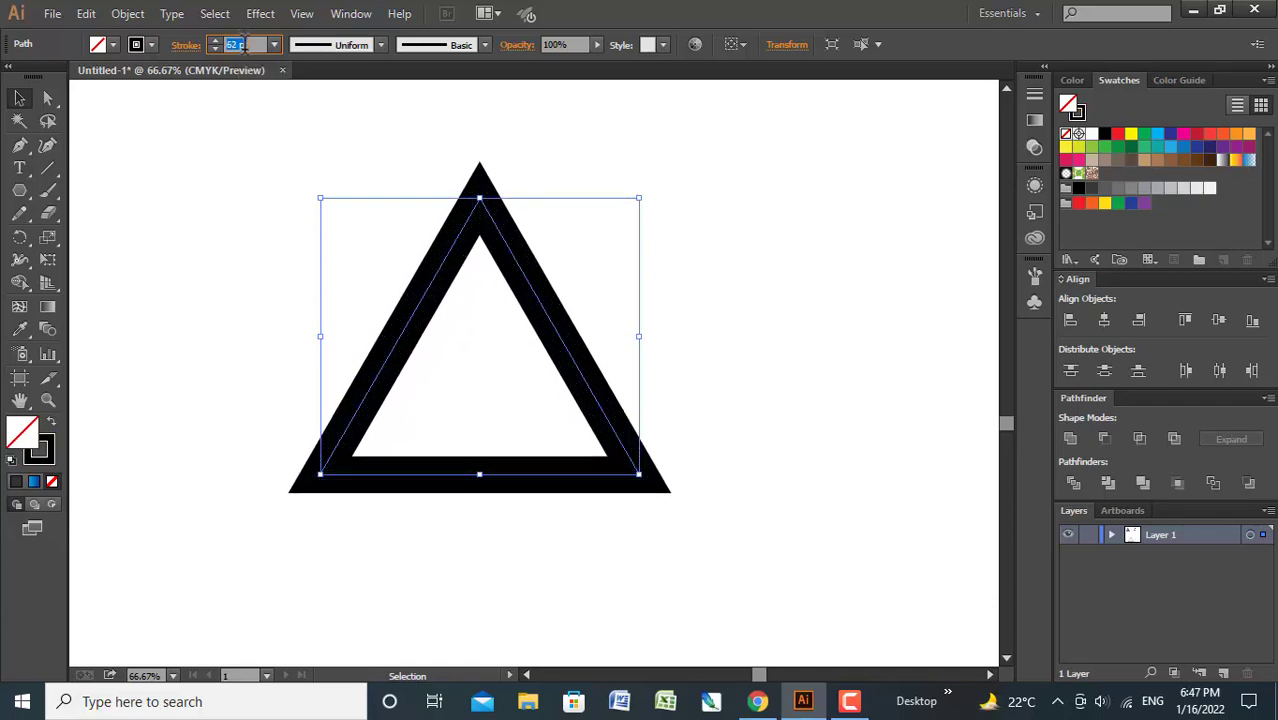
{"action": "left_click_drag", "start_coordinate": [639, 197], "coordinate": [608, 223]}
{"action": "left_click", "coordinate": [352, 358]}
{"action": "left_click", "coordinate": [385, 356]}
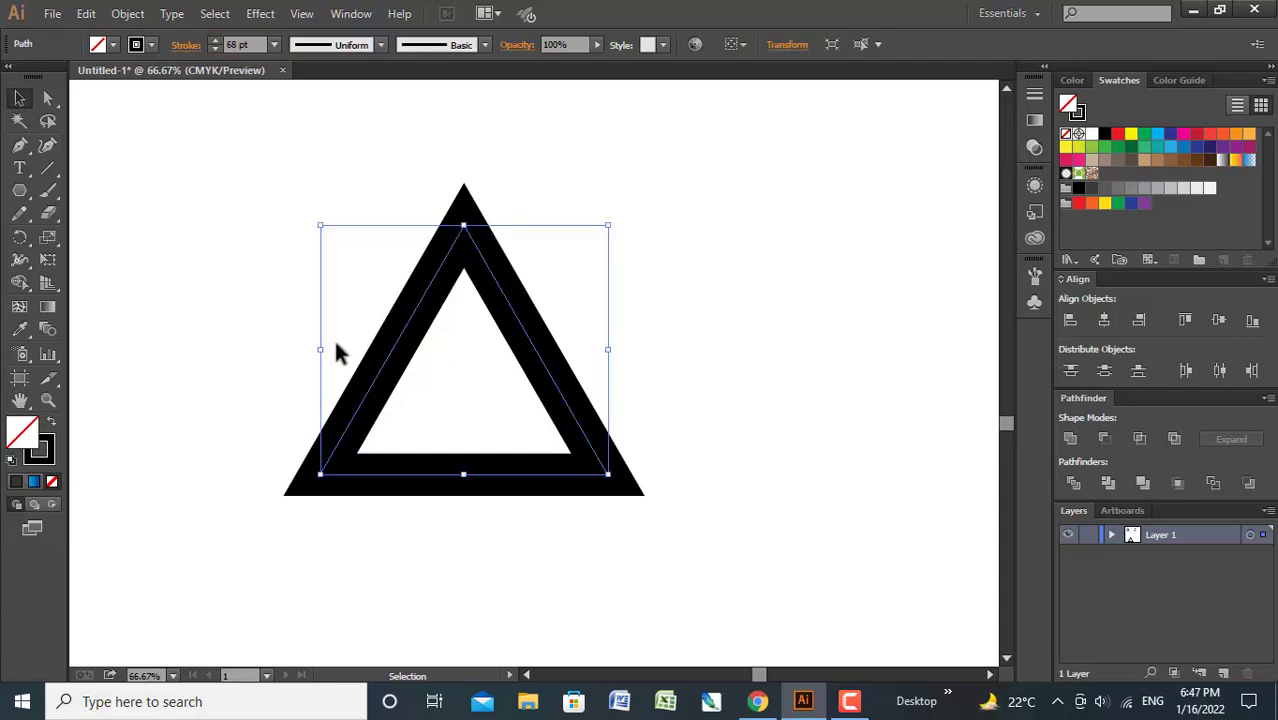
{"action": "left_click", "coordinate": [325, 346]}
{"action": "left_click", "coordinate": [372, 382]}
{"action": "left_click_drag", "start_coordinate": [323, 355], "coordinate": [360, 348]}
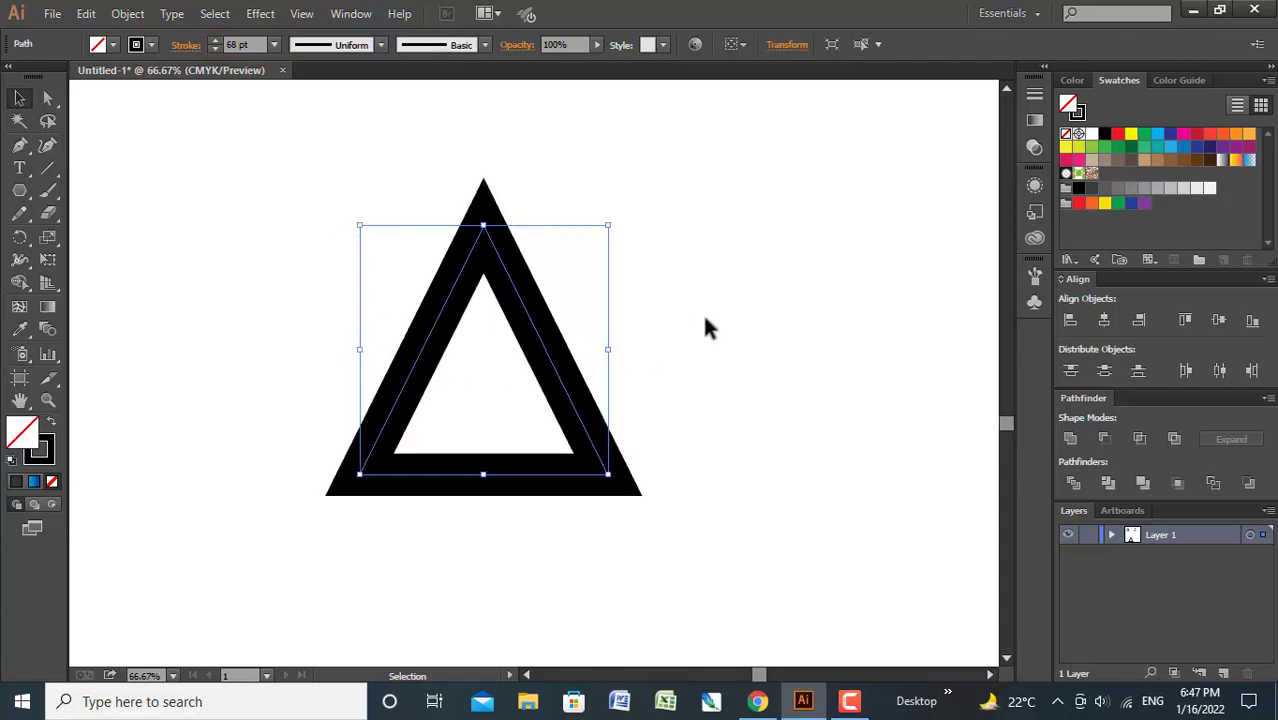
{"action": "left_click", "coordinate": [705, 323]}
{"action": "left_click", "coordinate": [558, 352]}
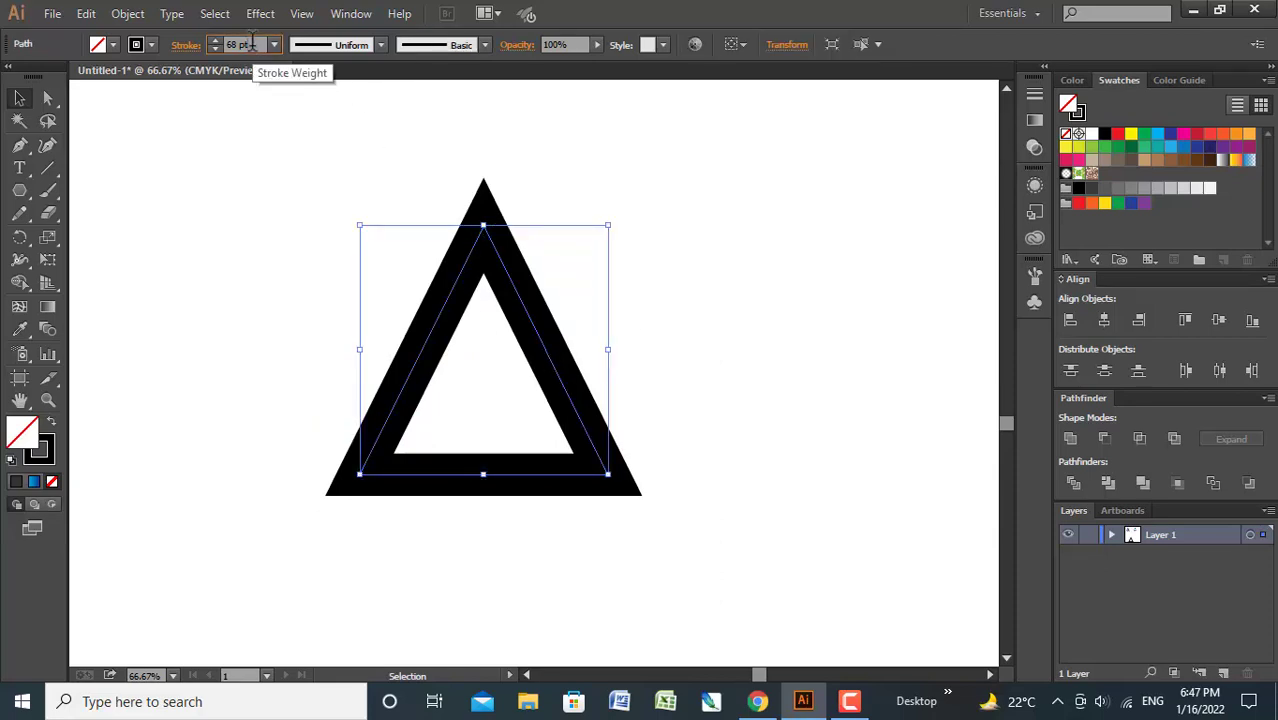
- Set the triangle's stroke weight to 73 pt and widen the triangle slightly on its left side
{"action": "key", "text": "Up"}
{"action": "key", "text": "Up"}
{"action": "key", "text": "Up"}
{"action": "key", "text": "Up"}
{"action": "key", "text": "Up"}
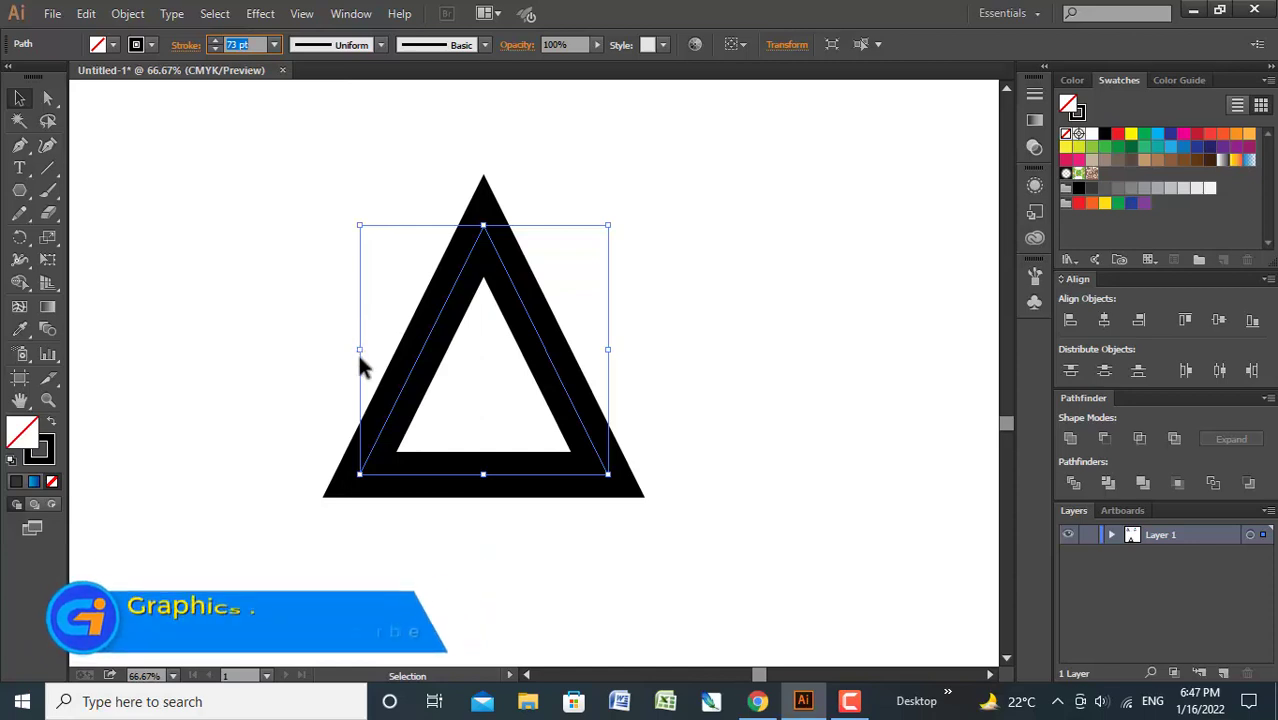
{"action": "left_click_drag", "start_coordinate": [359, 351], "coordinate": [351, 351]}
{"action": "left_click", "coordinate": [645, 317]}
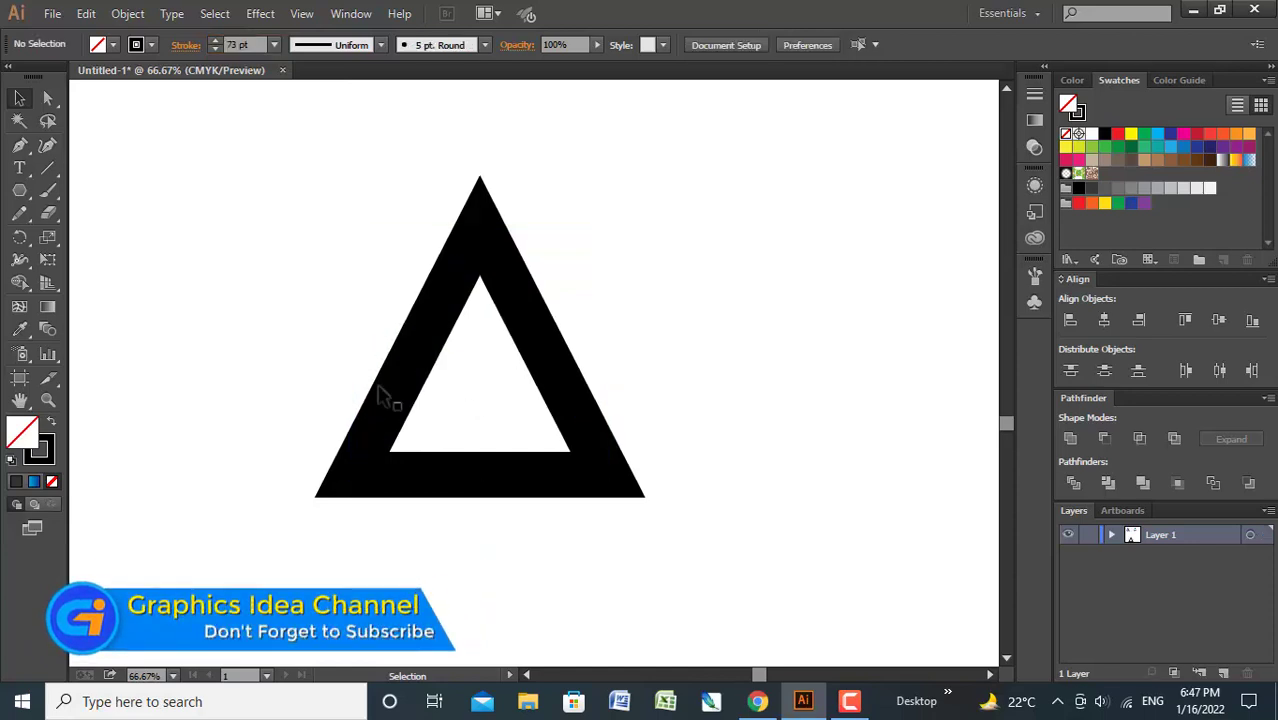
- Expand the triangle with both Fill and Stroke enabled so its outline becomes a filled shape
{"action": "left_click_drag", "start_coordinate": [334, 279], "coordinate": [525, 516]}
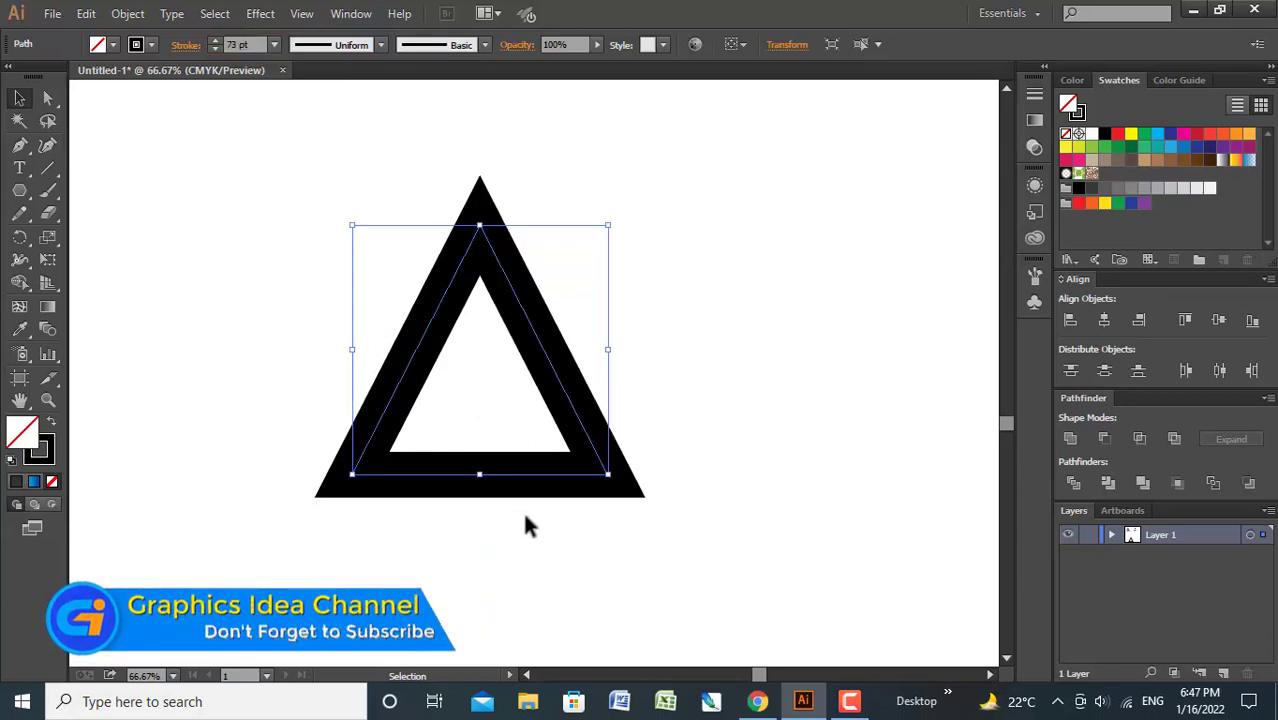
{"action": "left_click", "coordinate": [125, 14]}
{"action": "left_click", "coordinate": [155, 213]}
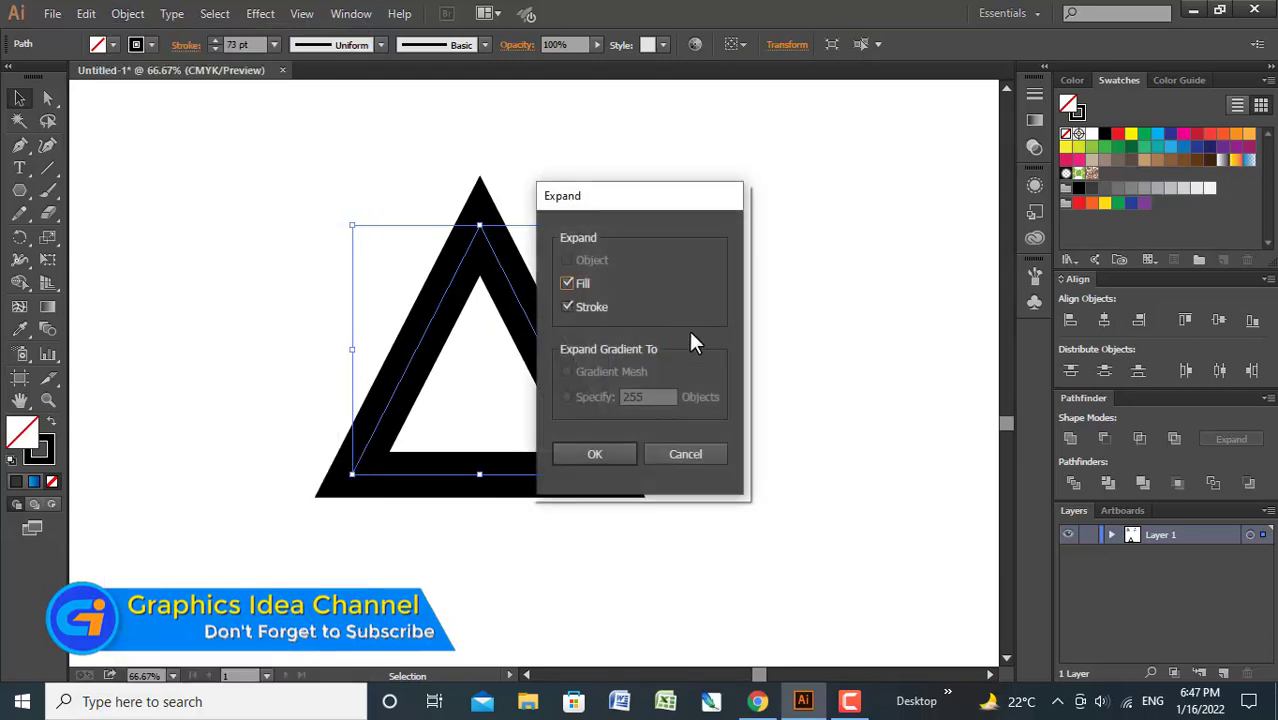
{"action": "left_click", "coordinate": [595, 455]}
{"action": "left_click", "coordinate": [684, 340]}
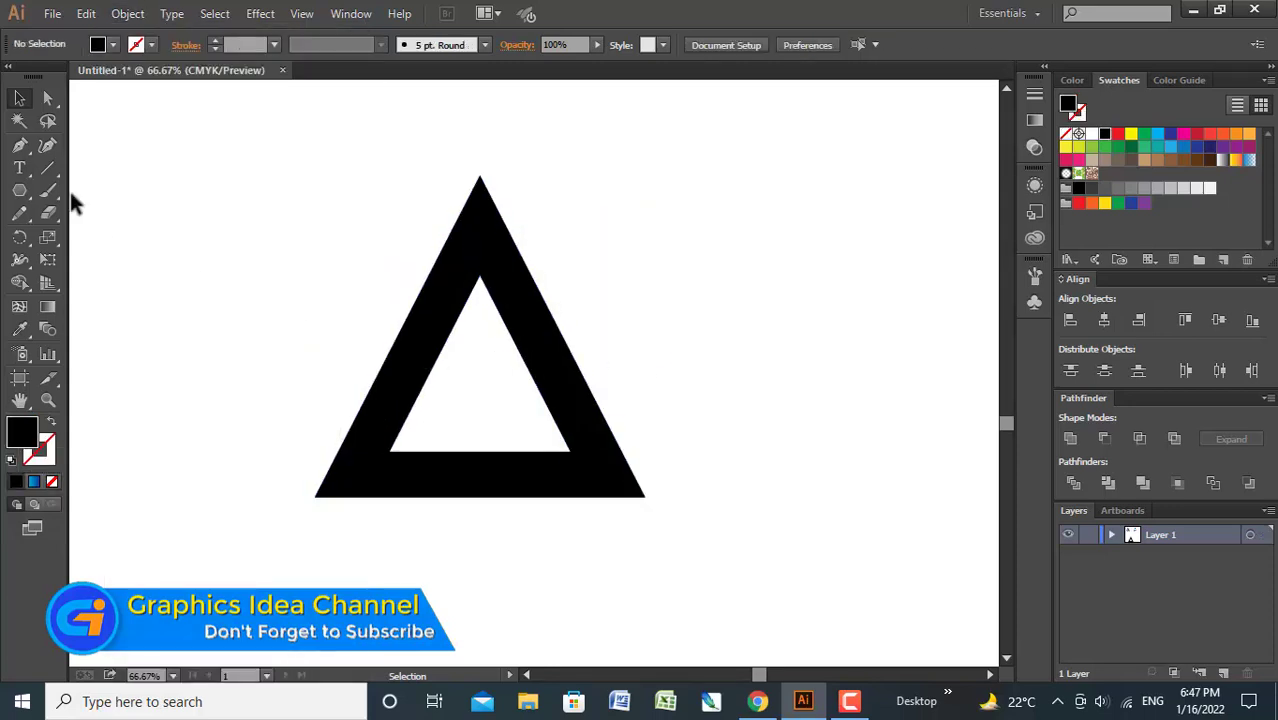
- Draw a line along the triangle's inner right edge extending past both ends, and place a parallel copy to its left
{"action": "left_click", "coordinate": [43, 171]}
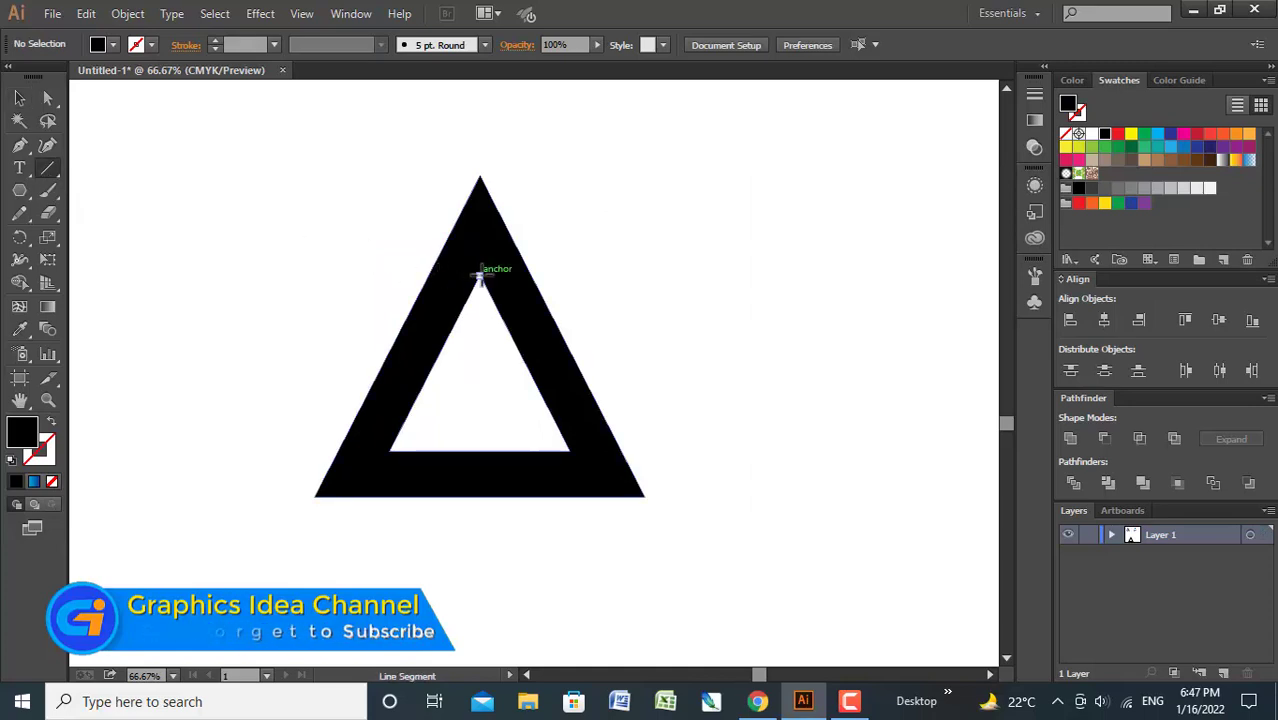
{"action": "left_click_drag", "start_coordinate": [480, 275], "coordinate": [602, 517]}
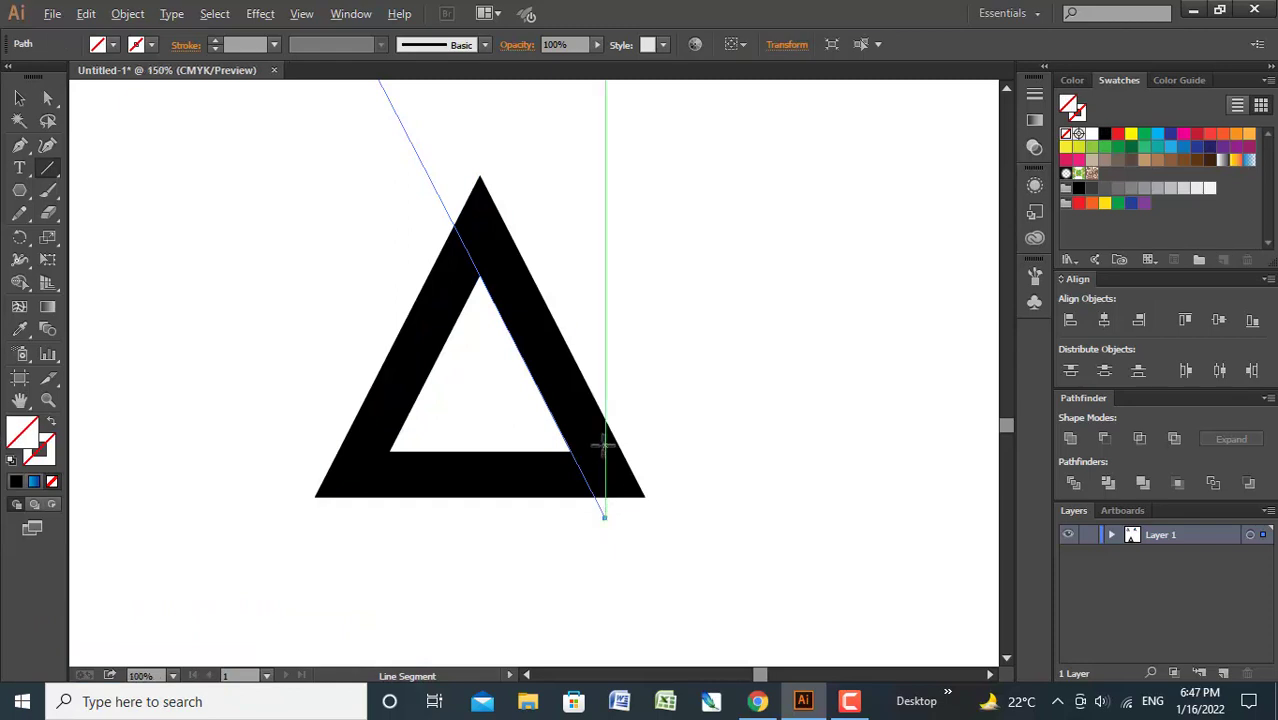
{"action": "scroll", "coordinate": [600, 443], "scroll_direction": "up", "scroll_amount": 3}
{"action": "scroll", "coordinate": [600, 443], "scroll_direction": "down", "scroll_amount": 3}
{"action": "left_click", "coordinate": [19, 97]}
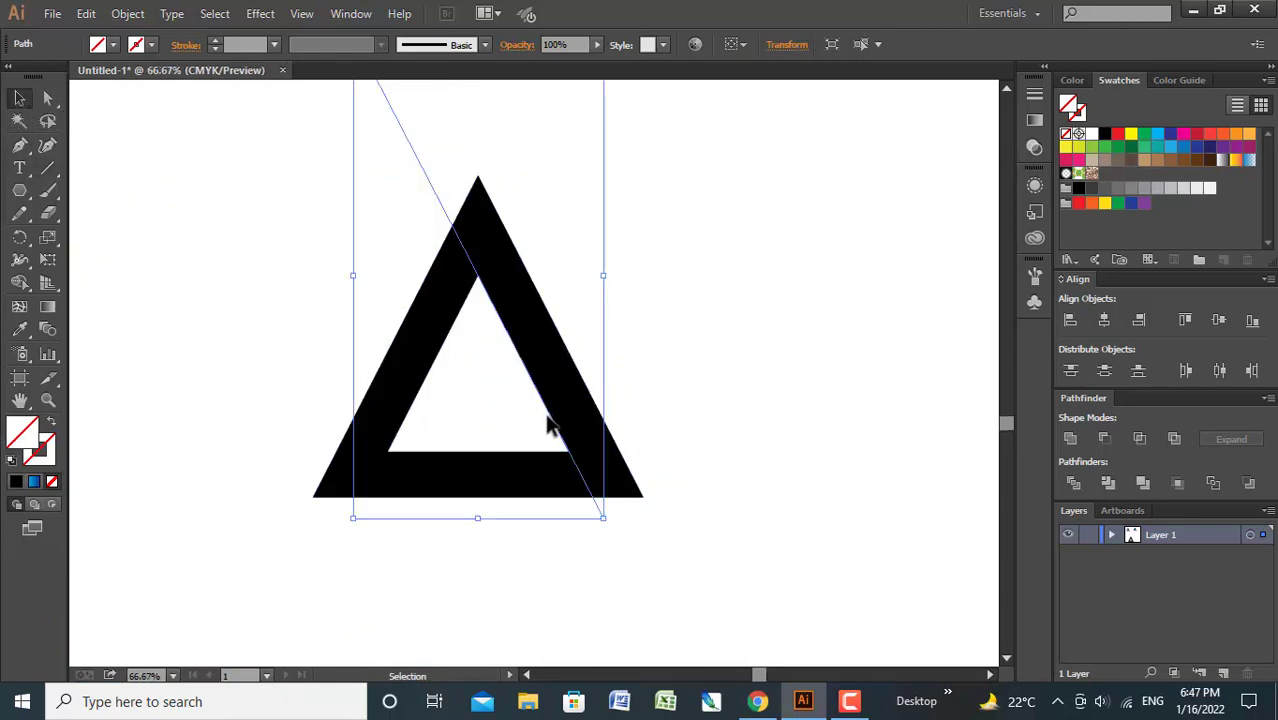
{"action": "left_click_drag", "start_coordinate": [546, 425], "coordinate": [515, 439]}
- Divide the triangle along the two diagonal lines with Pathfinder and ungroup the resulting pieces
{"action": "left_click_drag", "start_coordinate": [284, 229], "coordinate": [603, 480]}
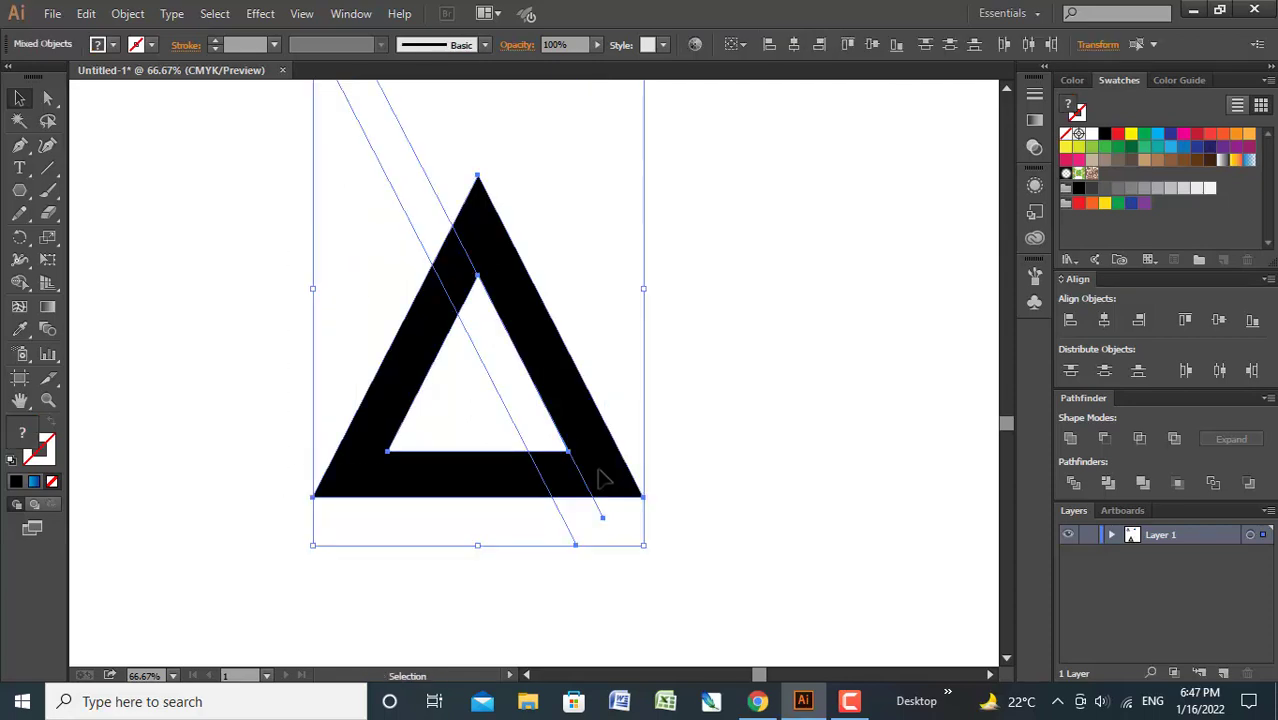
{"action": "left_click", "coordinate": [1074, 483]}
{"action": "right_click", "coordinate": [522, 340]}
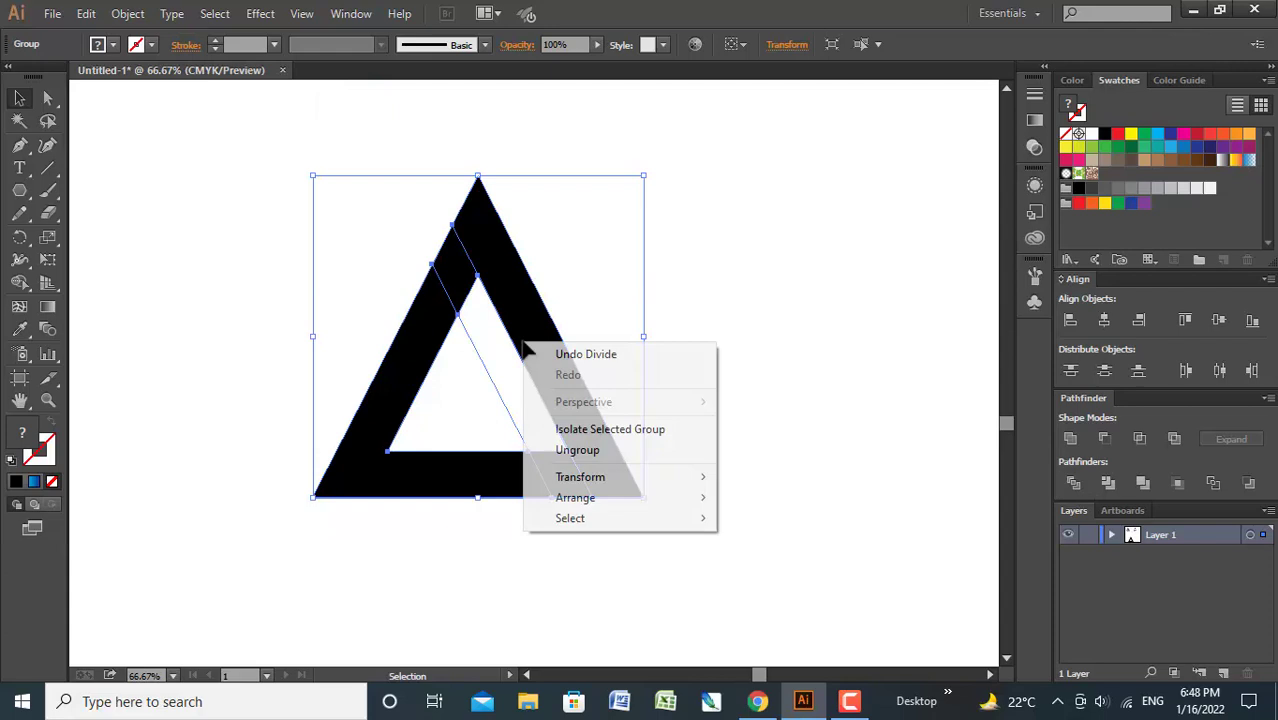
{"action": "left_click", "coordinate": [580, 450]}
- Delete the two black pieces between the diagonal cuts, on the triangle's left leg and on its base
{"action": "left_click", "coordinate": [428, 214]}
{"action": "left_click", "coordinate": [468, 290]}
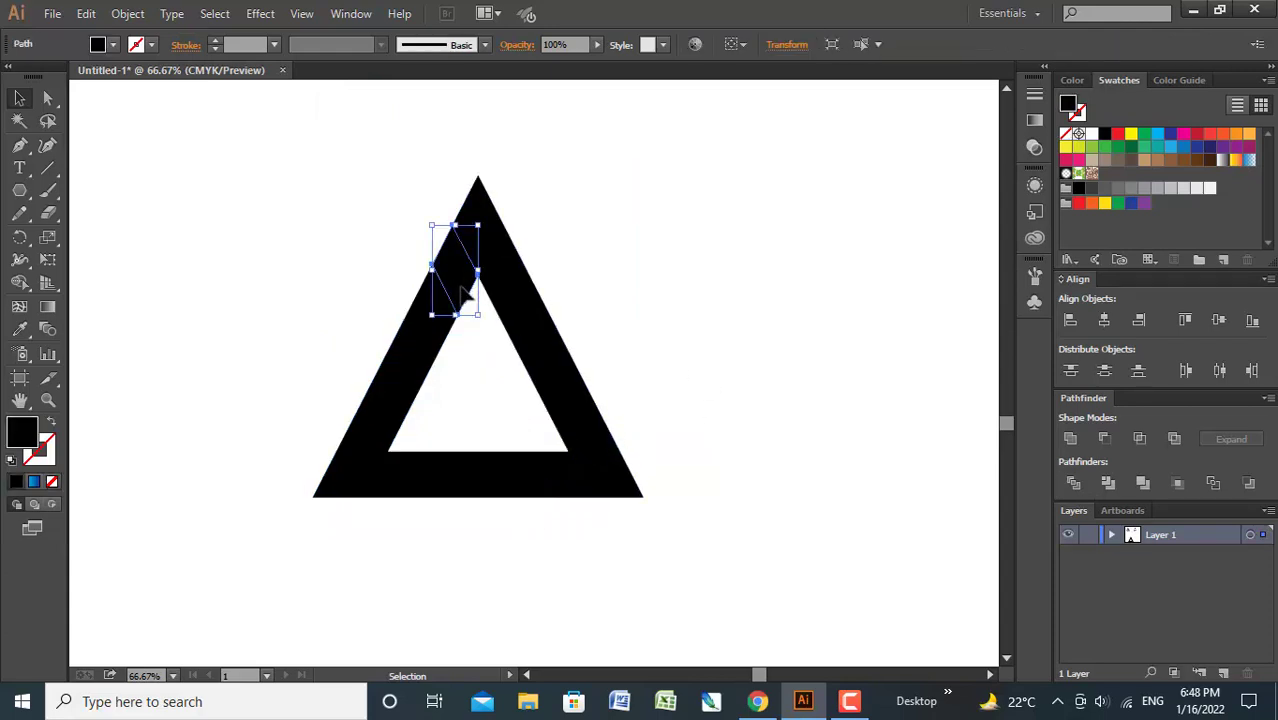
{"action": "key", "text": "Delete"}
{"action": "left_click", "coordinate": [548, 438]}
{"action": "key", "text": "Delete"}
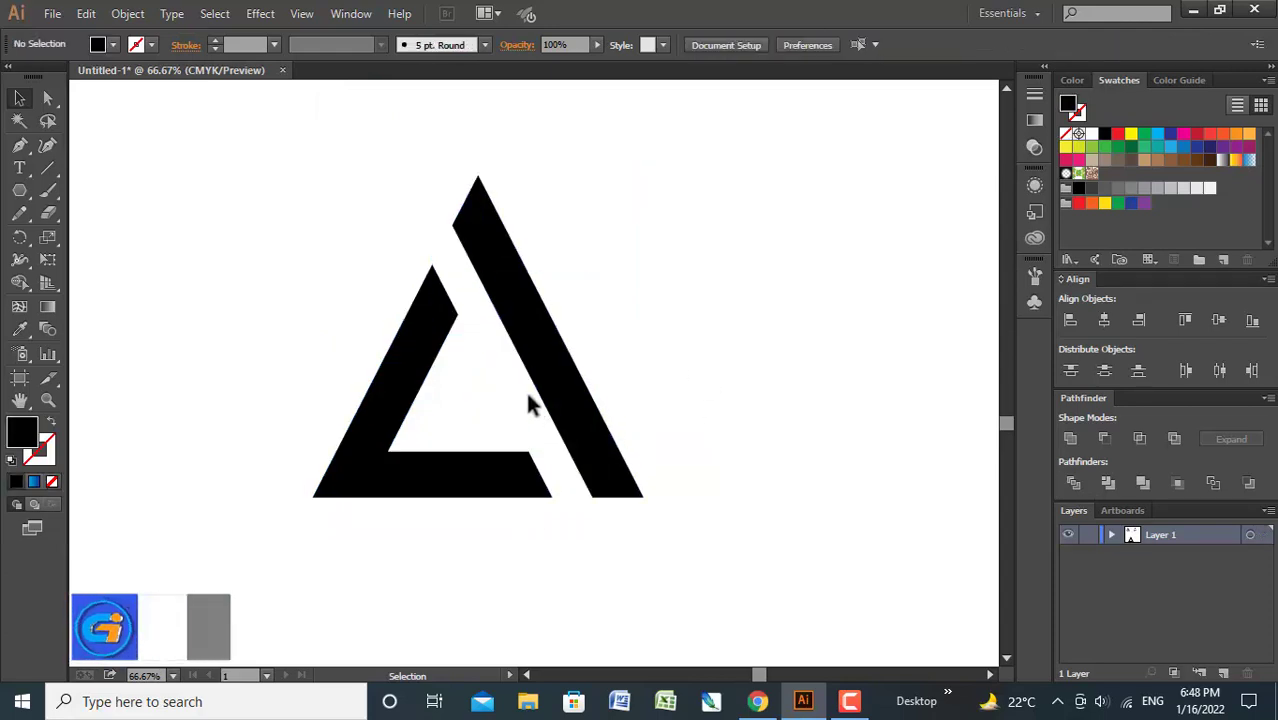
- Select the unfilled leftover shapes inside the triangle with the Magic Wand and delete them
{"action": "left_click", "coordinate": [19, 120]}
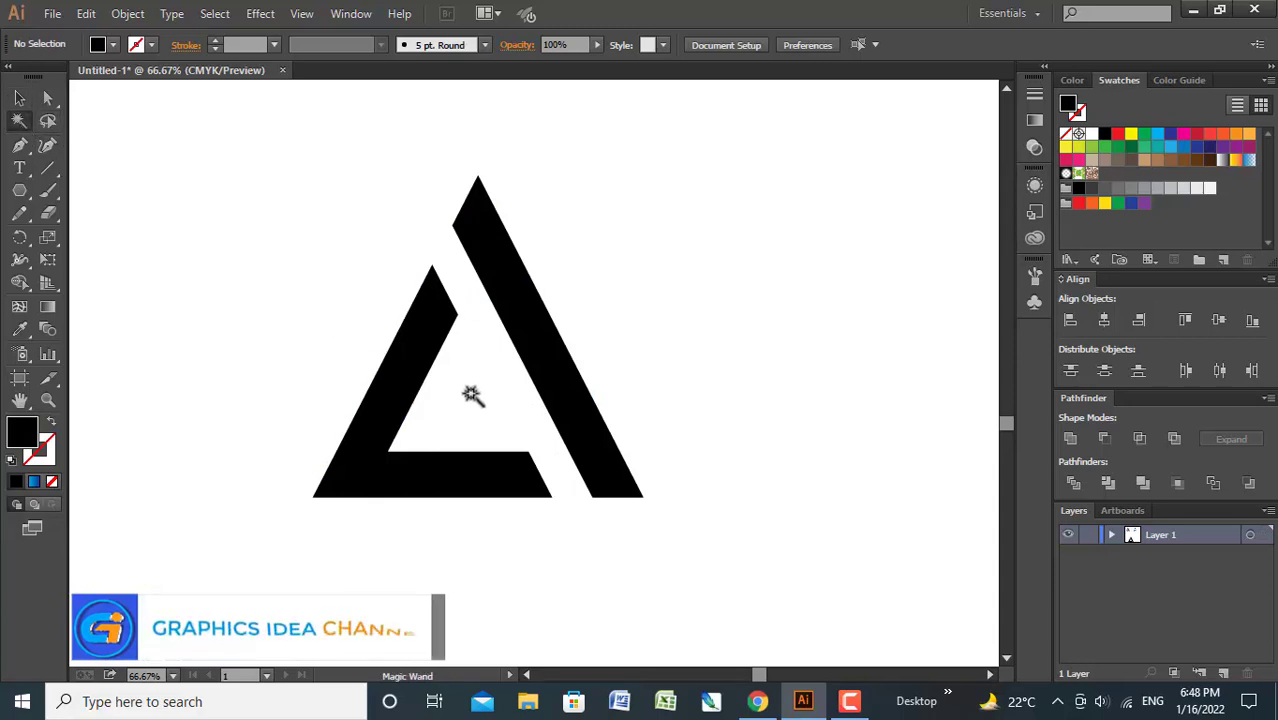
{"action": "left_click", "coordinate": [490, 367]}
{"action": "key", "text": "Delete"}
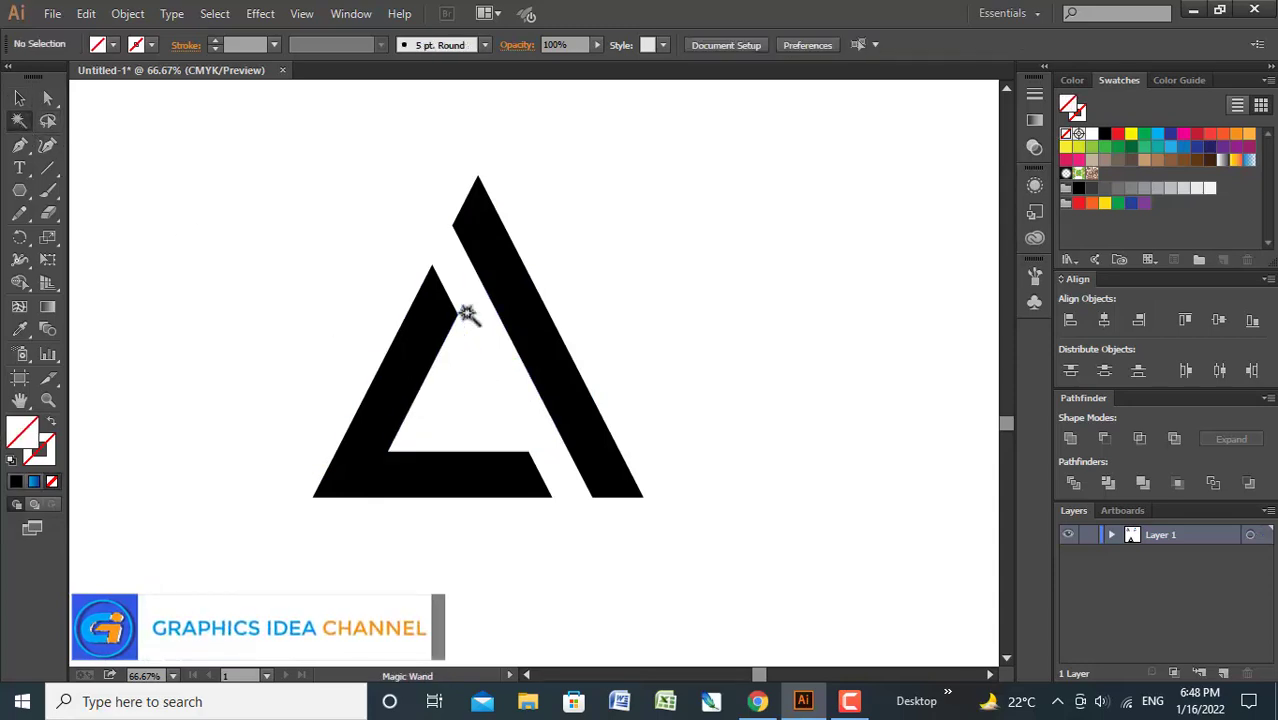
{"action": "left_click", "coordinate": [19, 99]}
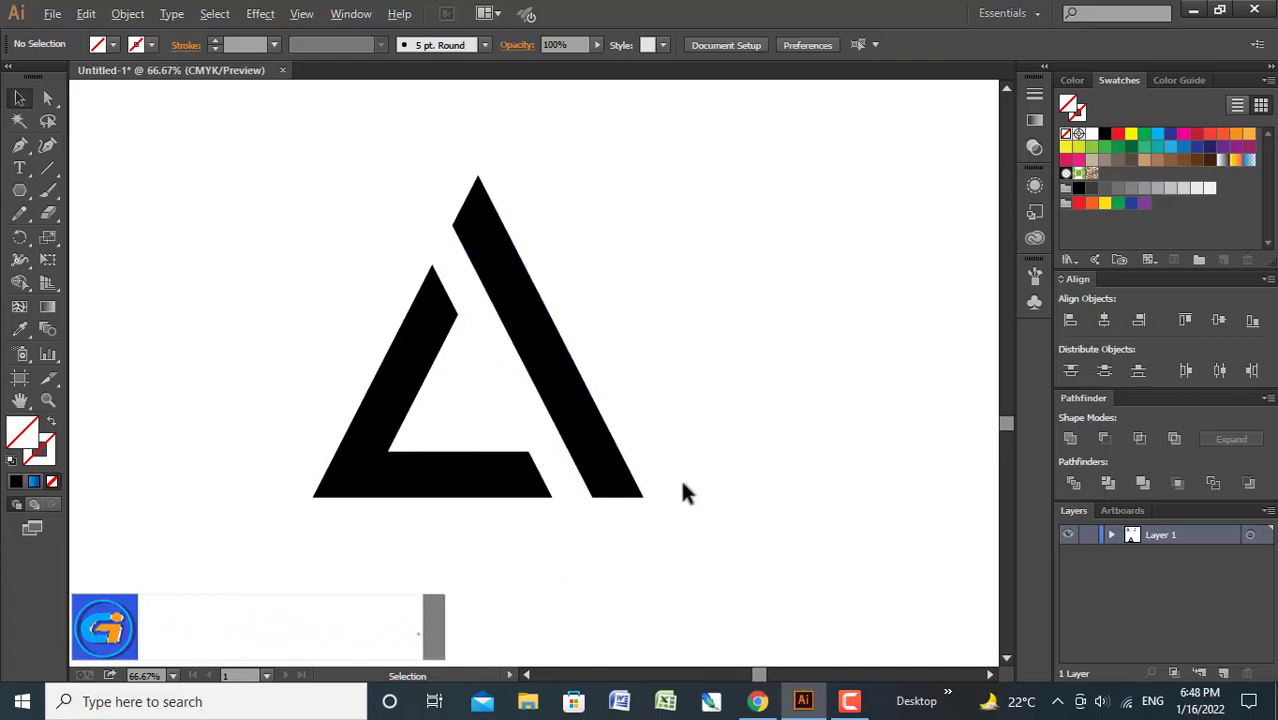
- Draw two horizontal lines across the right leg, one just above its foot and one level with the base bar's upper edge
{"action": "scroll", "coordinate": [680, 477], "scroll_direction": "up", "scroll_amount": 3}
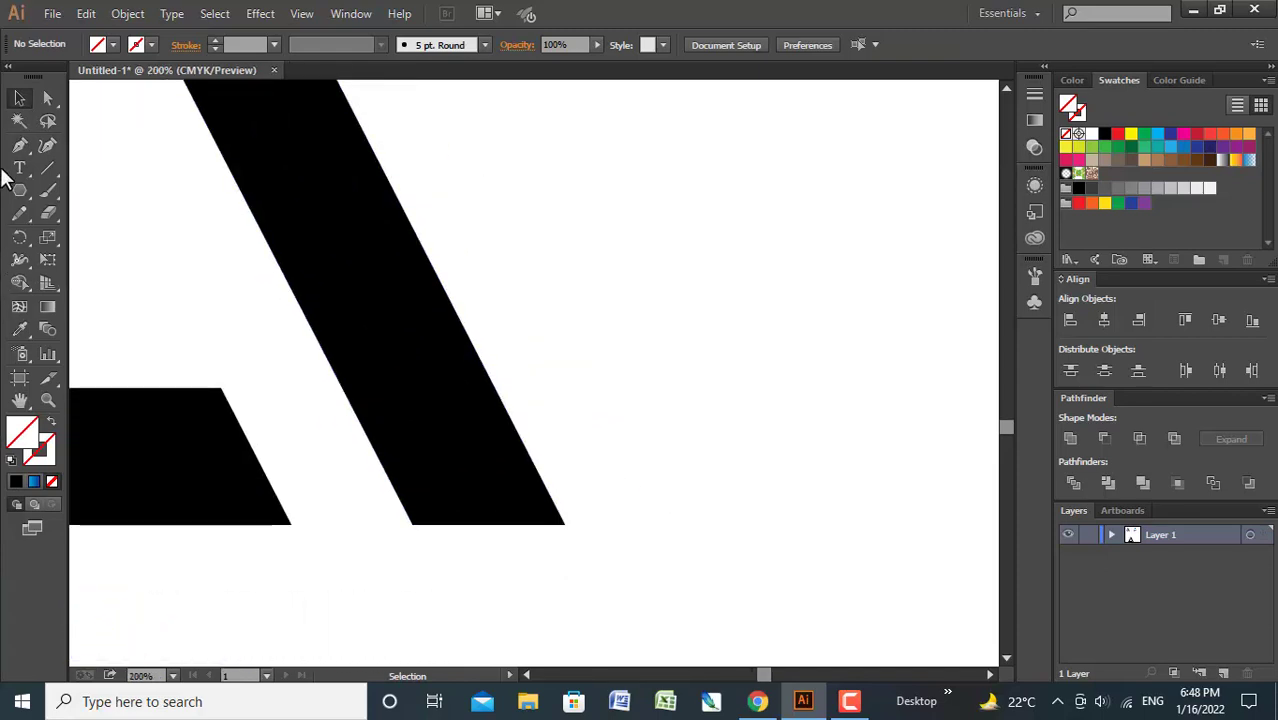
{"action": "left_click", "coordinate": [47, 168]}
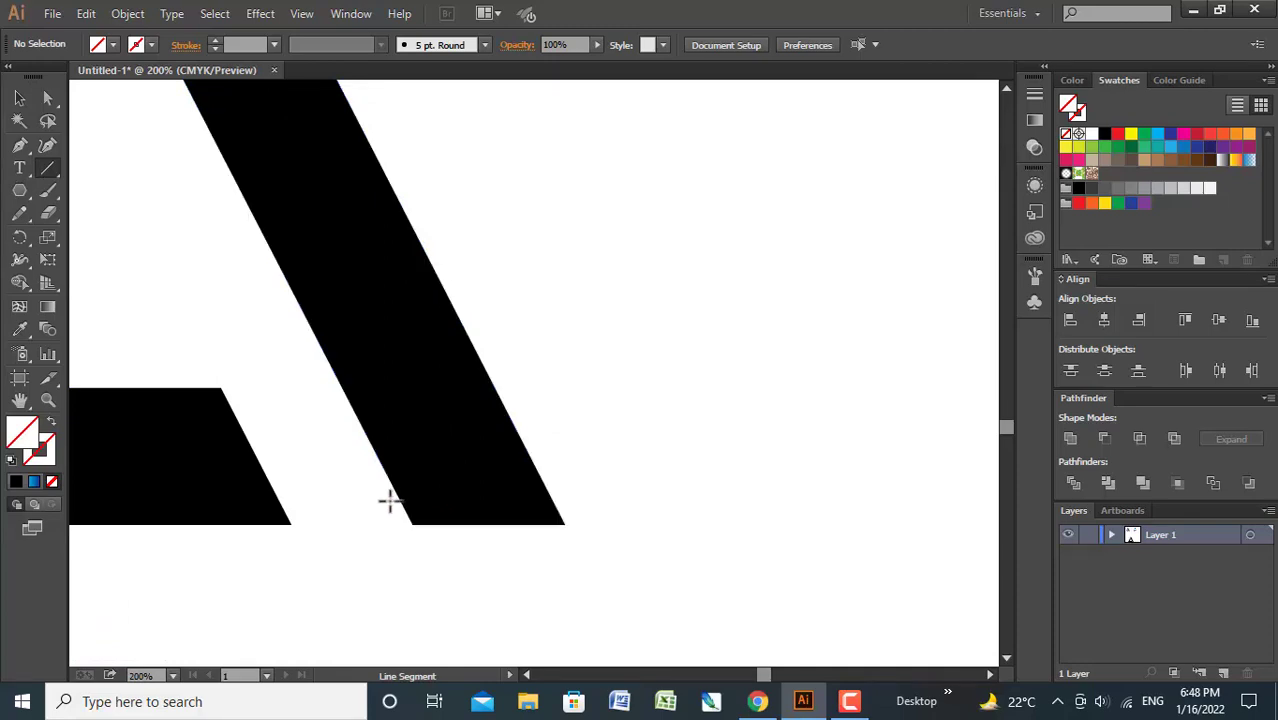
{"action": "left_click_drag", "start_coordinate": [387, 503], "coordinate": [599, 503]}
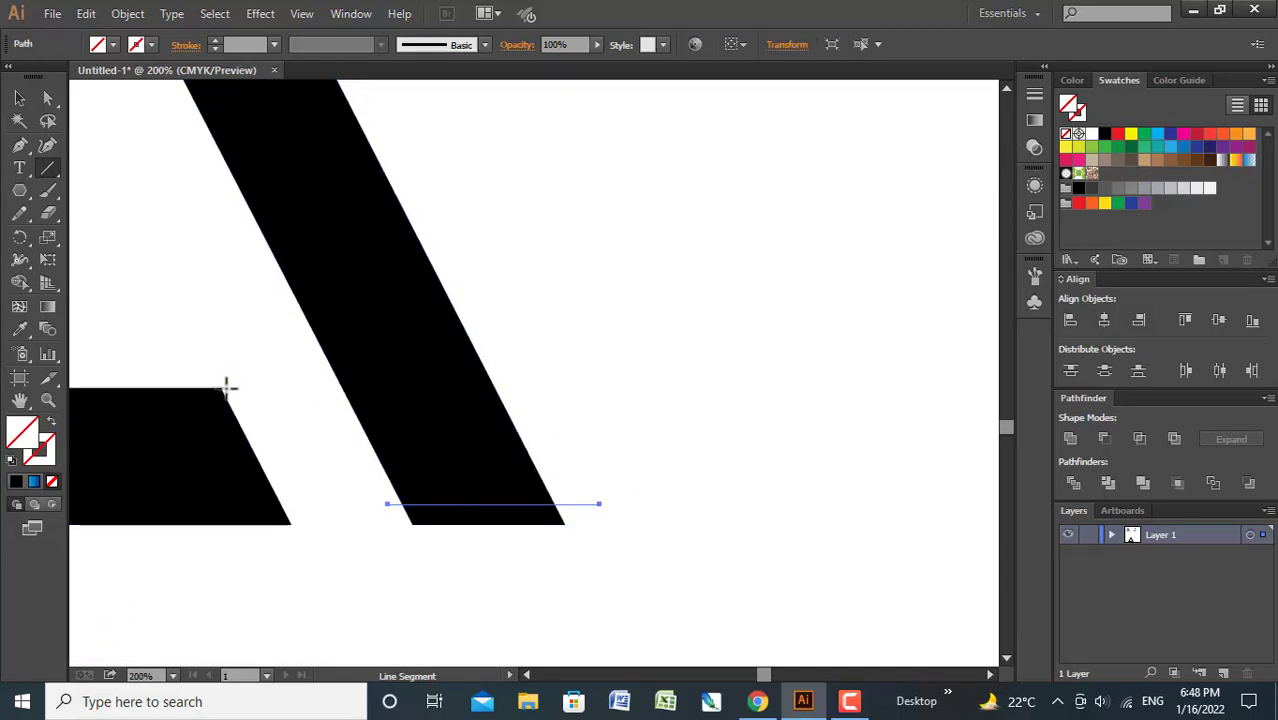
{"action": "left_click_drag", "start_coordinate": [223, 387], "coordinate": [576, 387]}
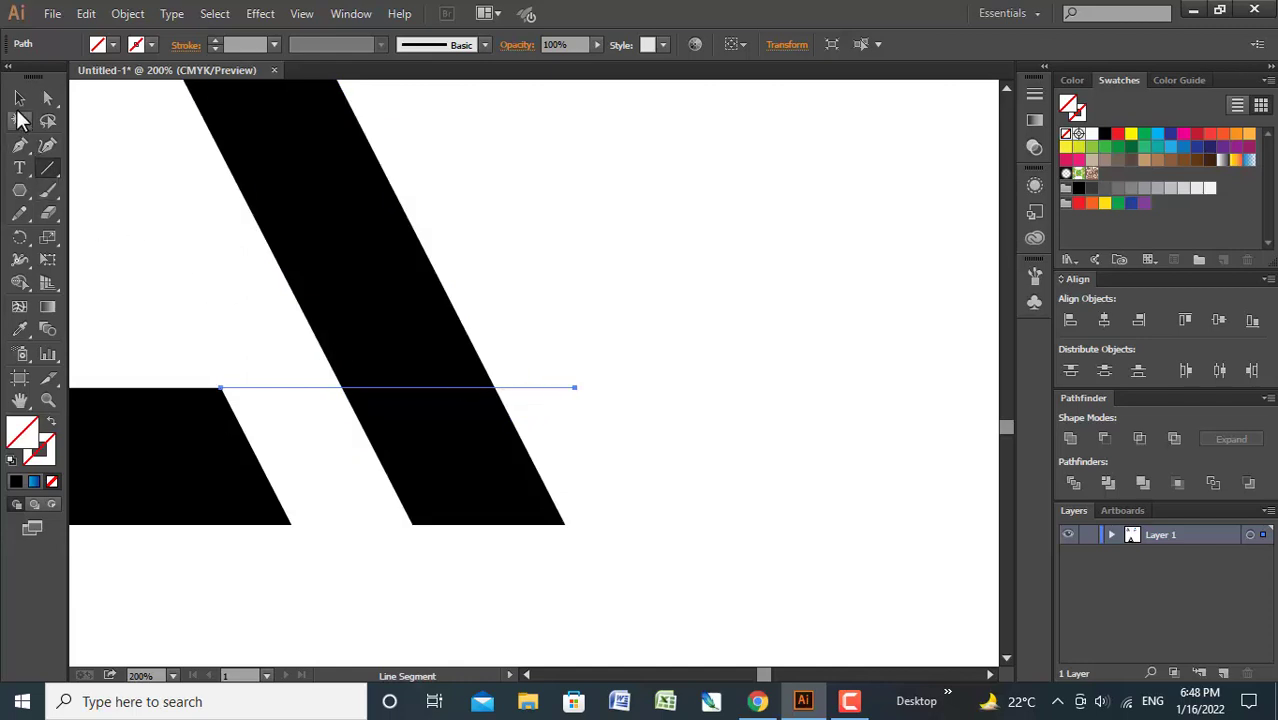
- Place two copies of the upper line between the two horizontal lines and distribute all four evenly by vertical center
{"action": "left_click", "coordinate": [20, 99]}
{"action": "left_click", "coordinate": [562, 350]}
{"action": "left_click", "coordinate": [549, 389]}
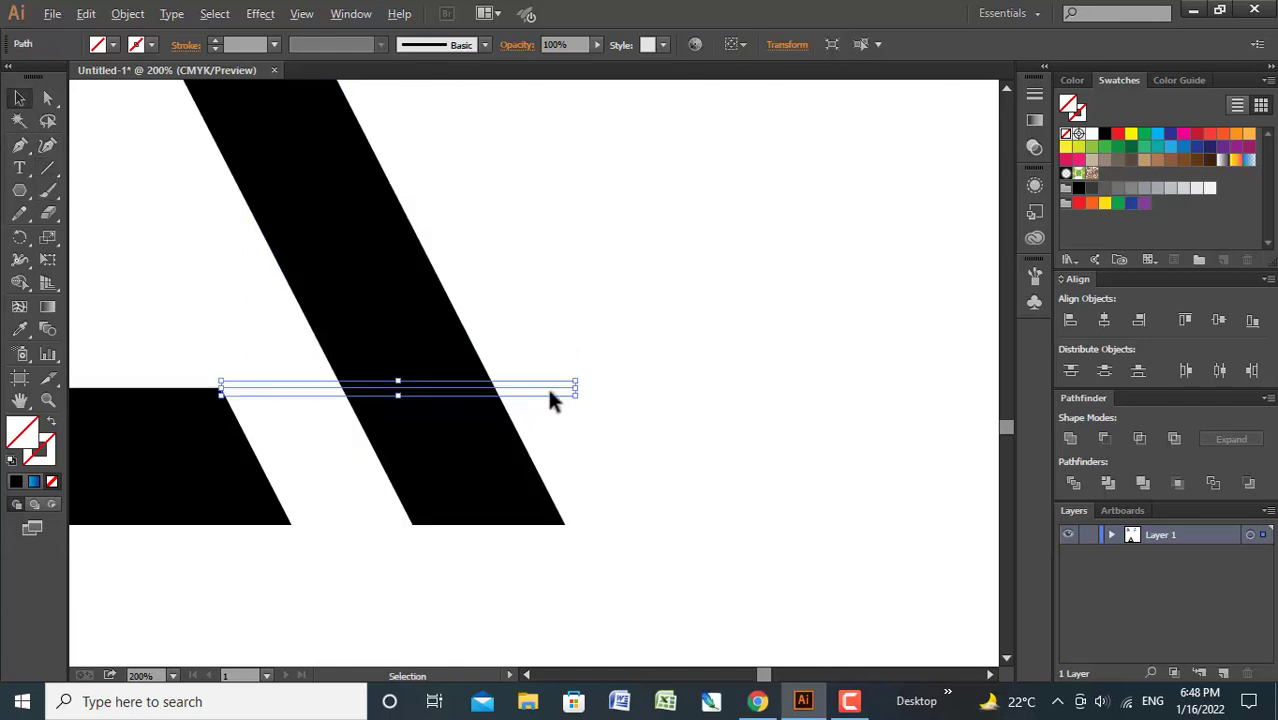
{"action": "left_click_drag", "start_coordinate": [553, 395], "coordinate": [570, 467]}
{"action": "left_click", "coordinate": [560, 462]}
{"action": "mouse_move", "coordinate": [530, 314]}
{"action": "left_mouse_down"}
{"action": "mouse_move", "coordinate": [596, 505]}
{"action": "mouse_move", "coordinate": [549, 284]}
{"action": "left_mouse_up"}
{"action": "mouse_move", "coordinate": [562, 332]}
{"action": "left_mouse_down"}
{"action": "mouse_move", "coordinate": [648, 535]}
{"action": "mouse_move", "coordinate": [636, 502]}
{"action": "mouse_move", "coordinate": [598, 586]}
{"action": "left_mouse_up"}
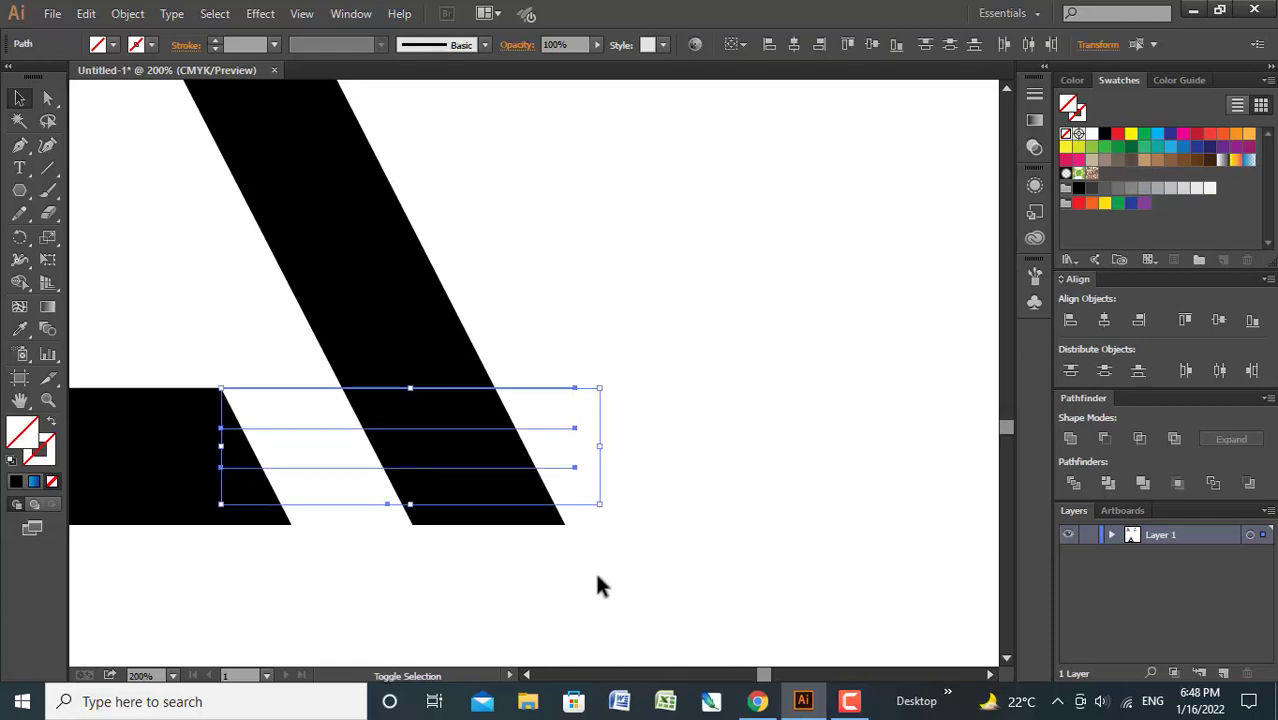
{"action": "left_click", "coordinate": [1103, 369]}
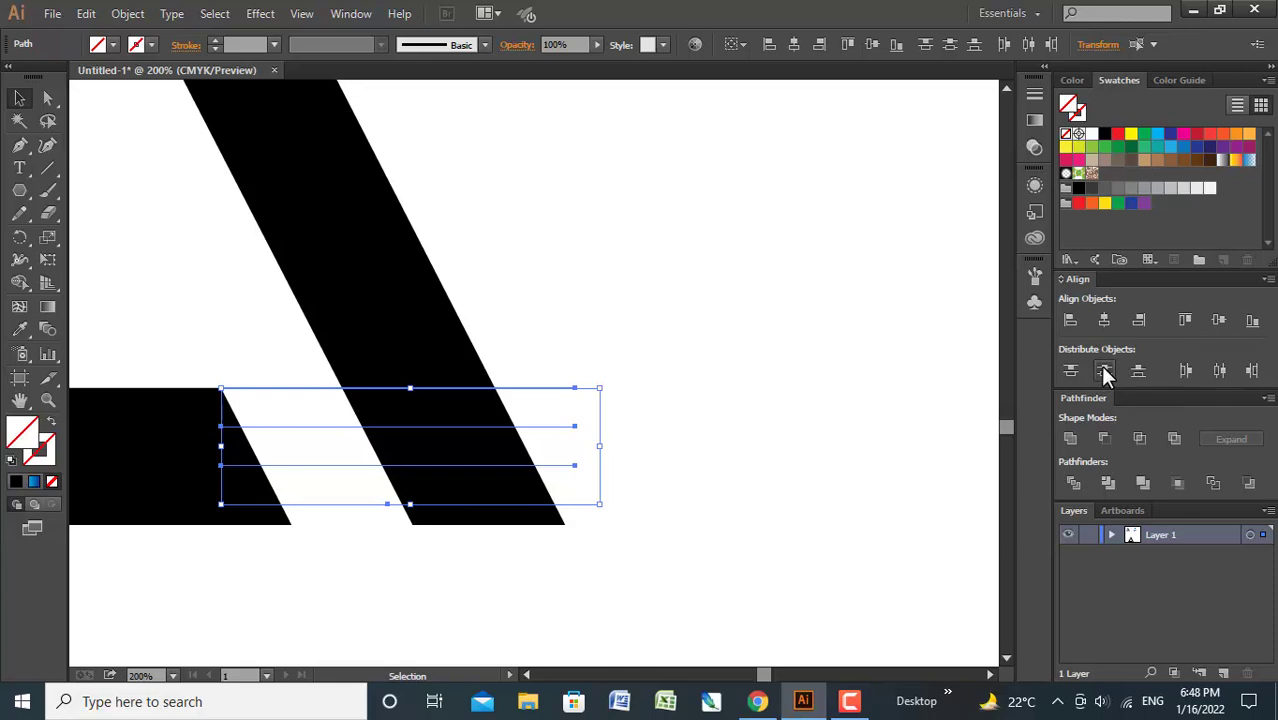
{"action": "left_click", "coordinate": [845, 380]}
- Move the lowest horizontal line on the right leg slightly upward
{"action": "left_click_drag", "start_coordinate": [578, 345], "coordinate": [490, 600]}
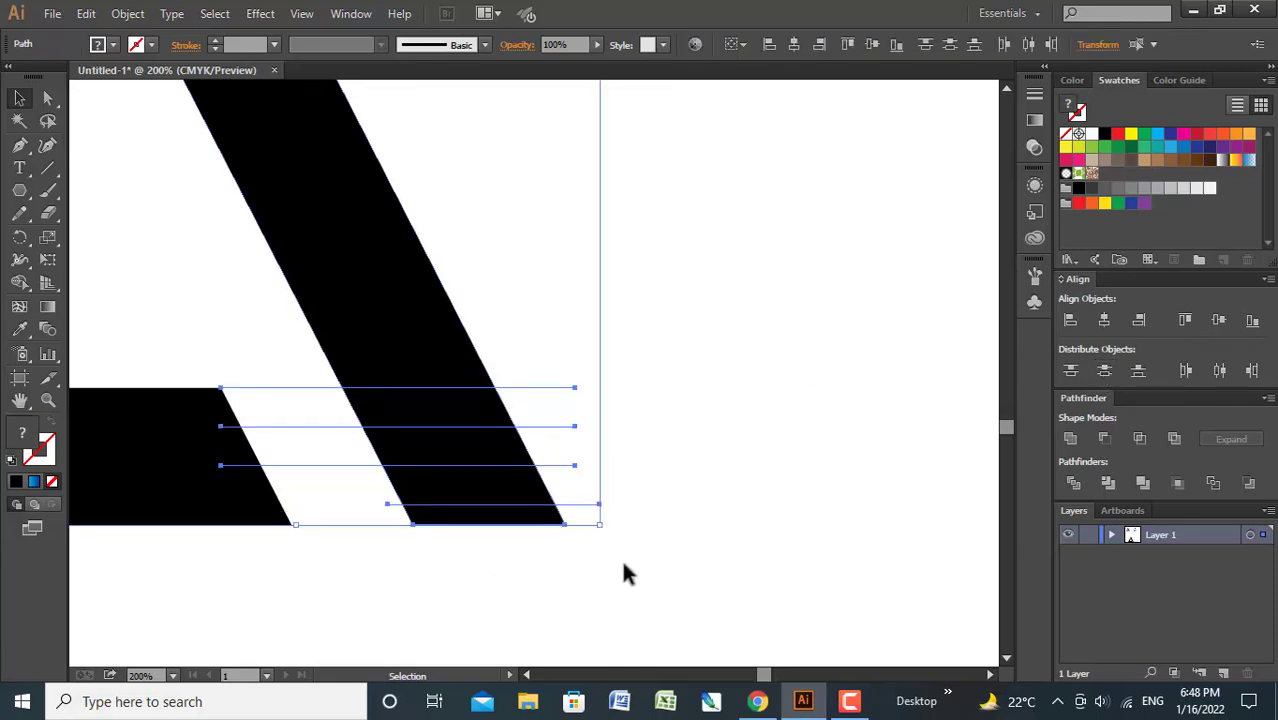
{"action": "left_click", "coordinate": [597, 538]}
{"action": "left_click_drag", "start_coordinate": [590, 495], "coordinate": [585, 437]}
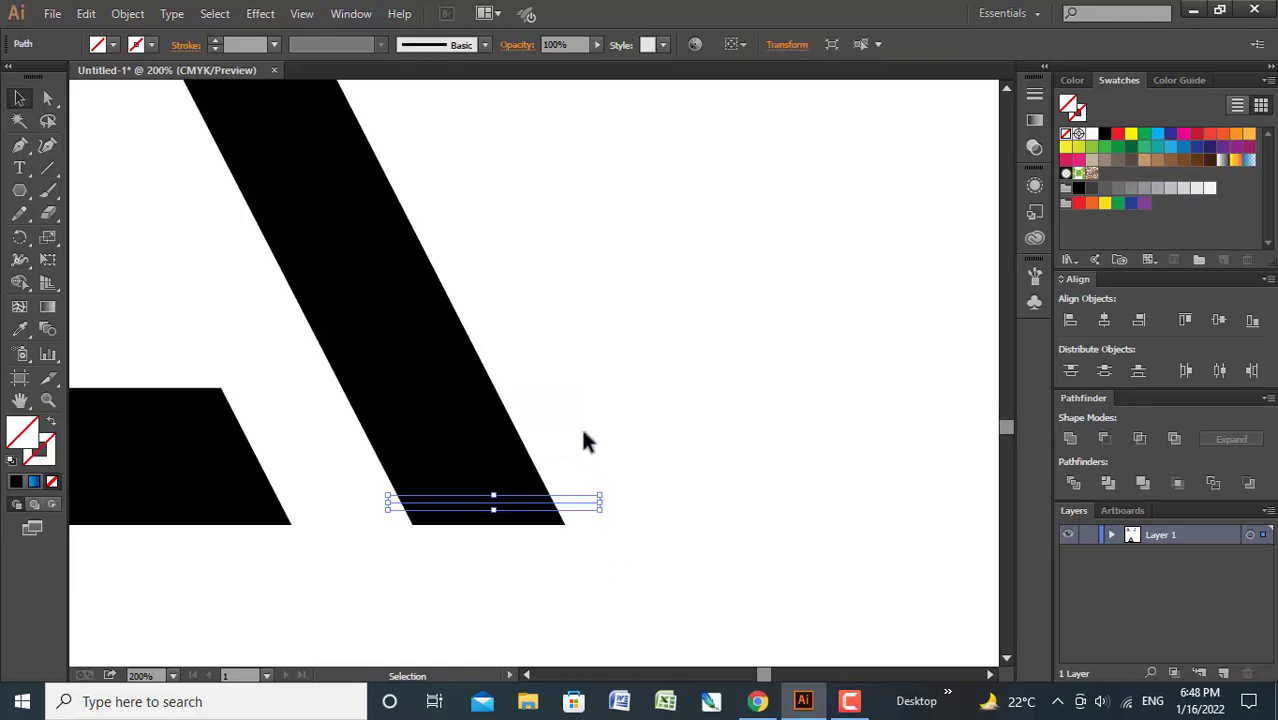
- Select the four horizontal lines without the black shapes and redistribute them evenly by vertical center
{"action": "mouse_move", "coordinate": [553, 302]}
{"action": "left_mouse_down"}
{"action": "mouse_move", "coordinate": [608, 505]}
{"action": "mouse_move", "coordinate": [597, 460]}
{"action": "left_mouse_up"}
{"action": "left_click", "coordinate": [594, 497], "text": "shift"}
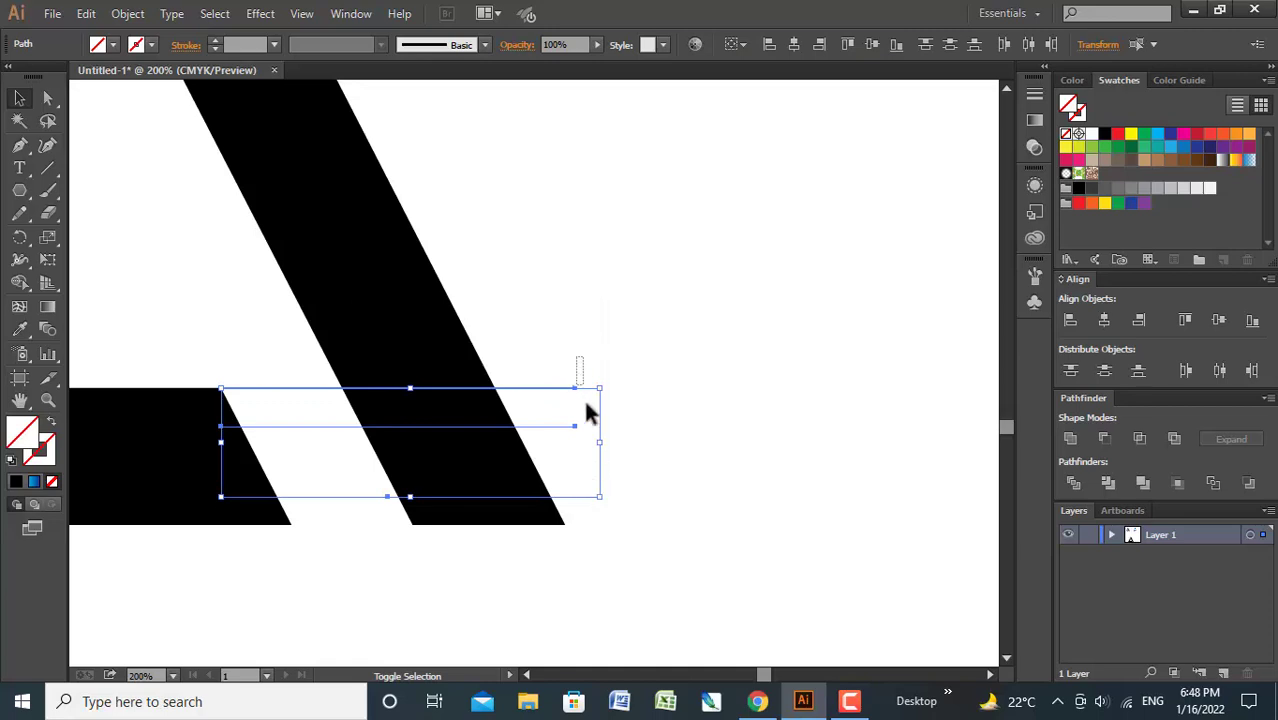
{"action": "left_click_drag", "start_coordinate": [586, 403], "coordinate": [600, 511]}
{"action": "left_click_drag", "start_coordinate": [570, 320], "coordinate": [576, 370]}
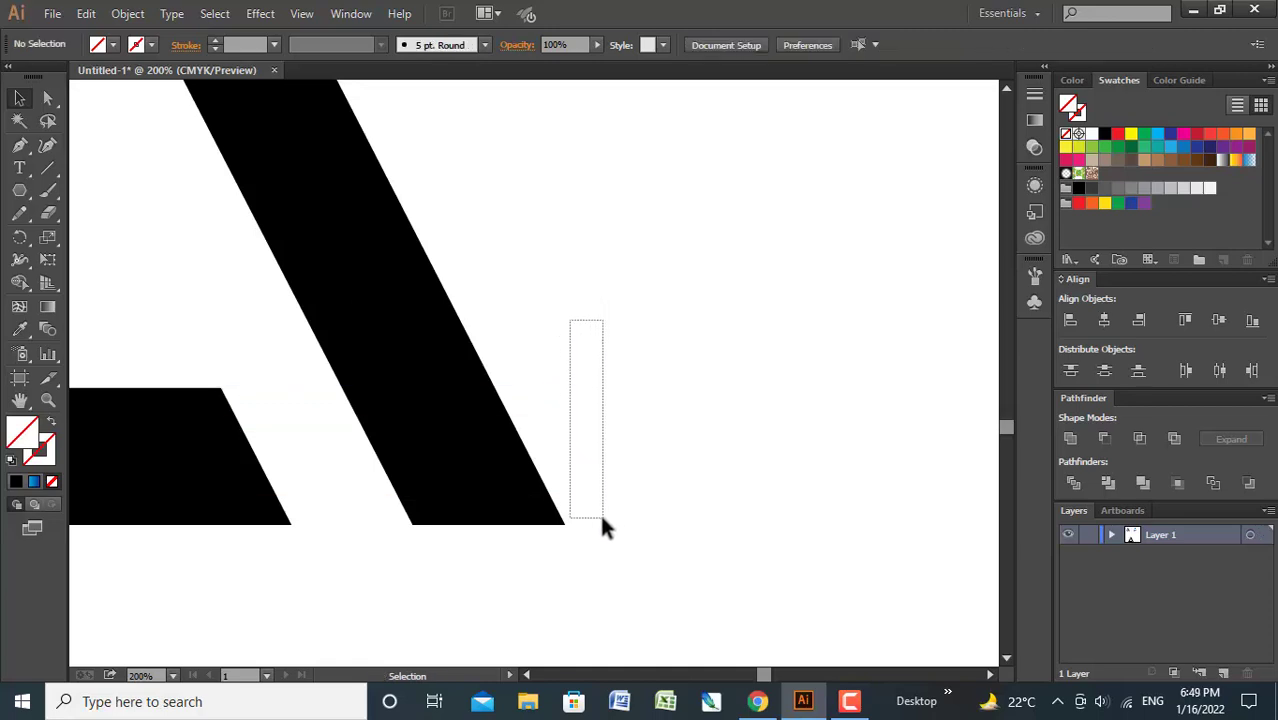
{"action": "left_click_drag", "start_coordinate": [601, 518], "coordinate": [612, 560]}
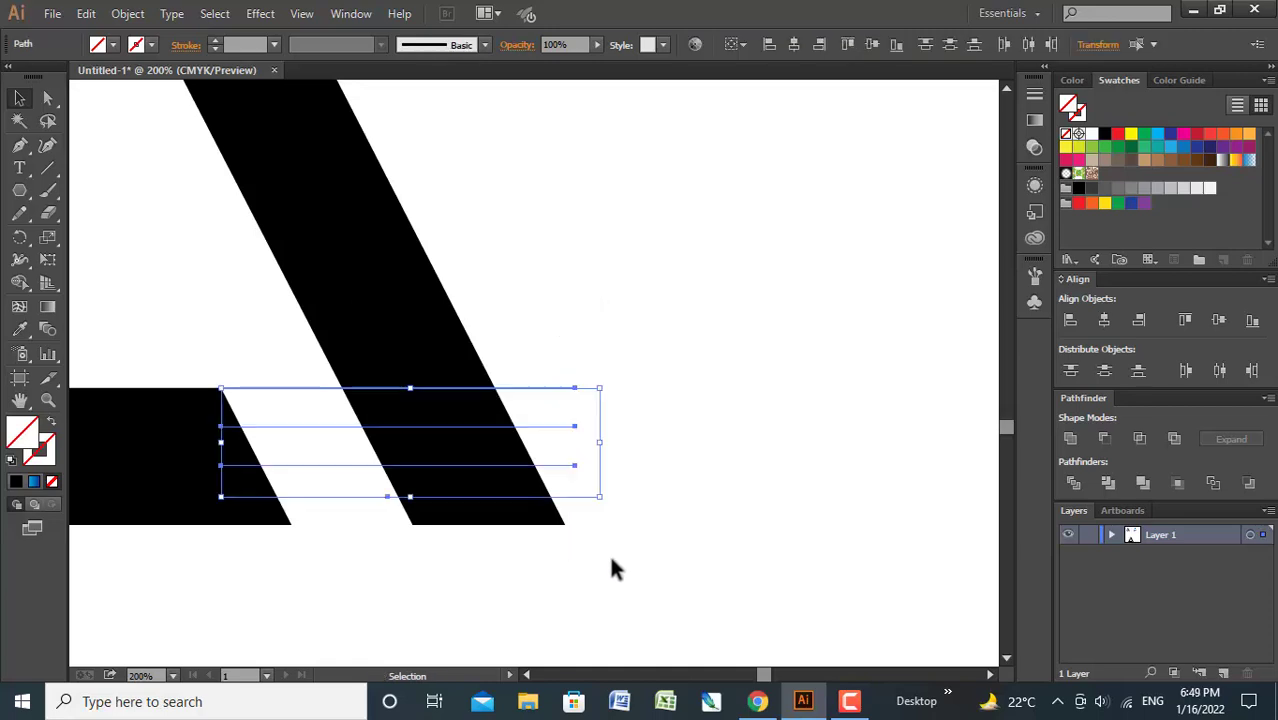
{"action": "left_click", "coordinate": [1104, 370]}
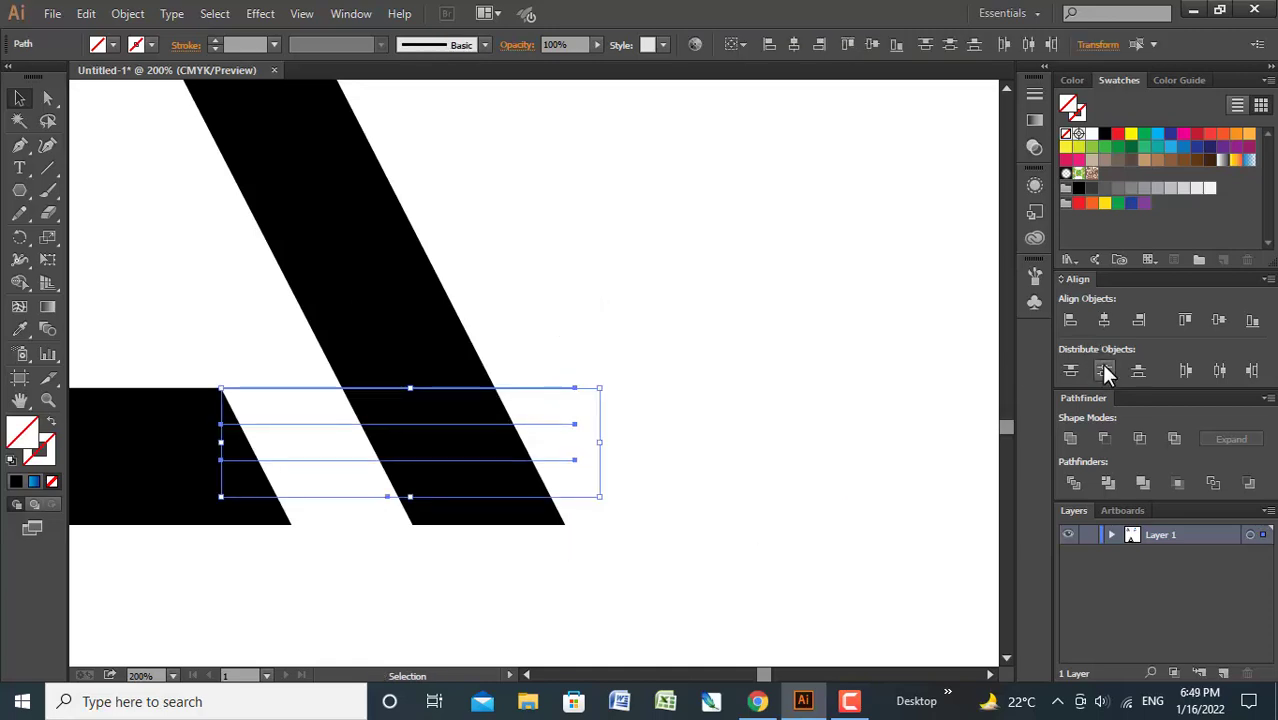
{"action": "left_click", "coordinate": [690, 478]}
- Divide the right leg along the four horizontal lines with Pathfinder and ungroup the resulting pieces
{"action": "left_click_drag", "start_coordinate": [591, 320], "coordinate": [497, 628]}
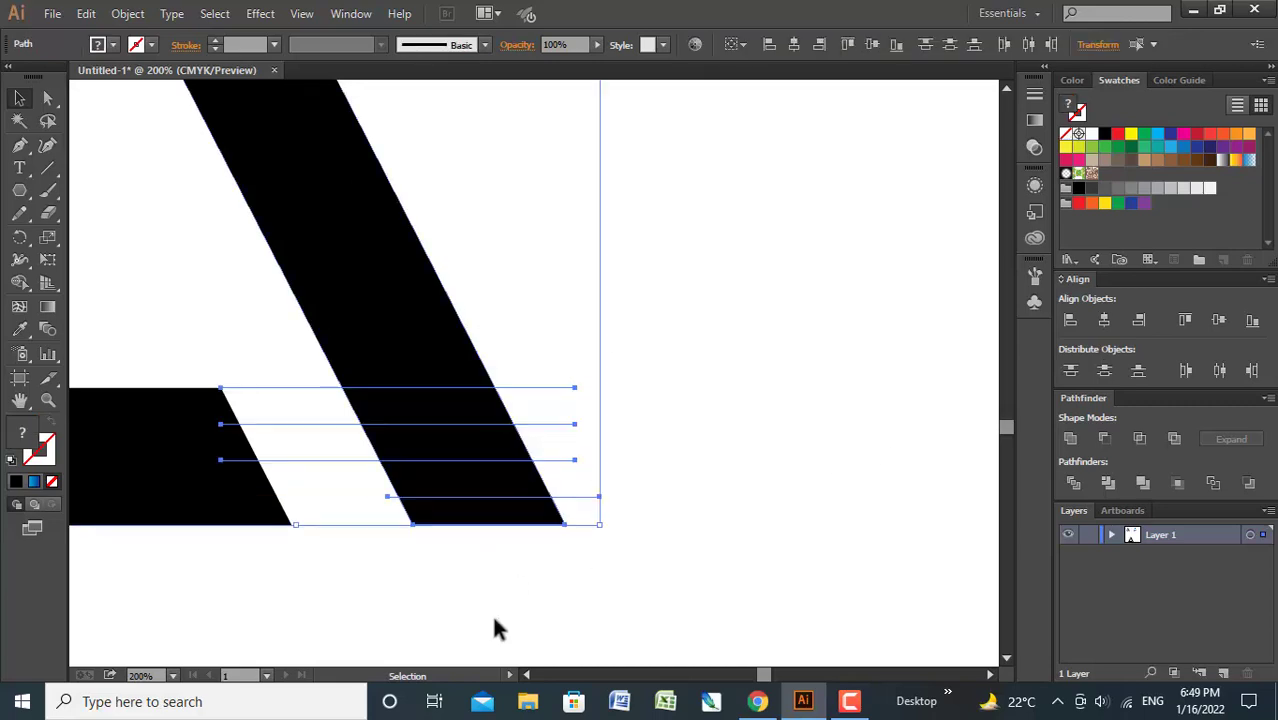
{"action": "left_click", "coordinate": [1073, 483]}
{"action": "right_click", "coordinate": [422, 460]}
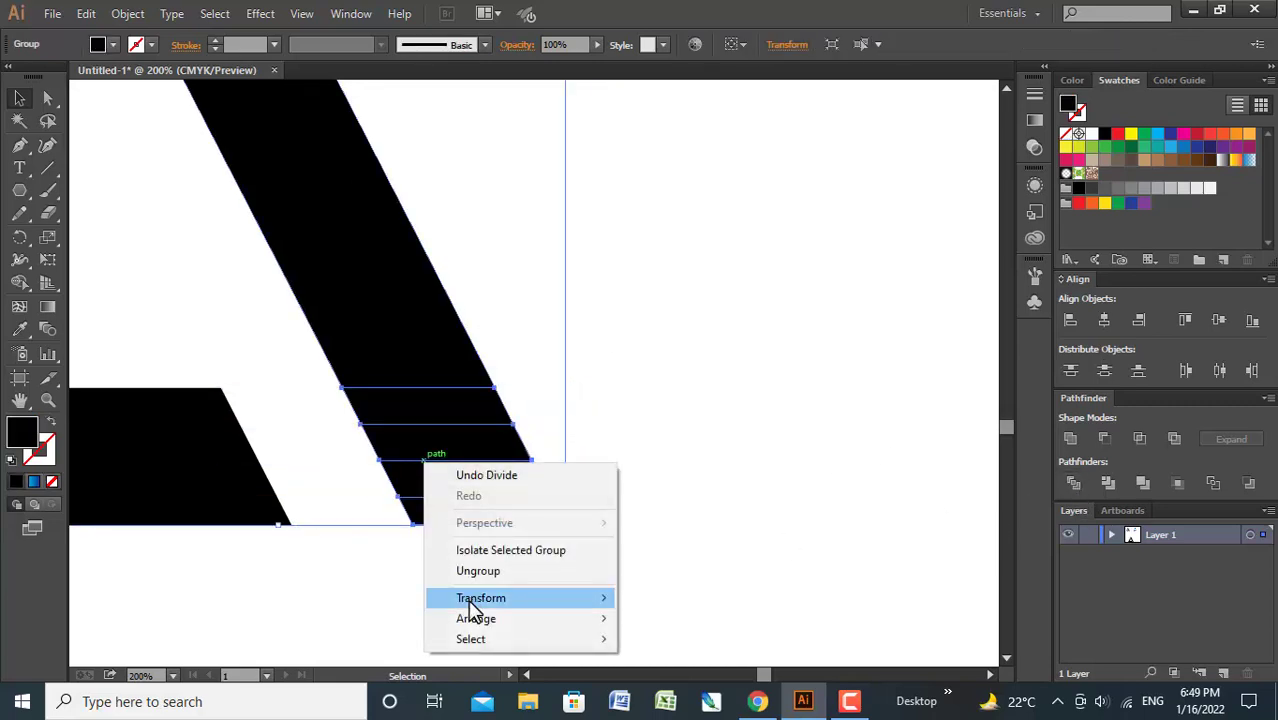
{"action": "left_click", "coordinate": [472, 570]}
{"action": "left_click", "coordinate": [446, 565]}
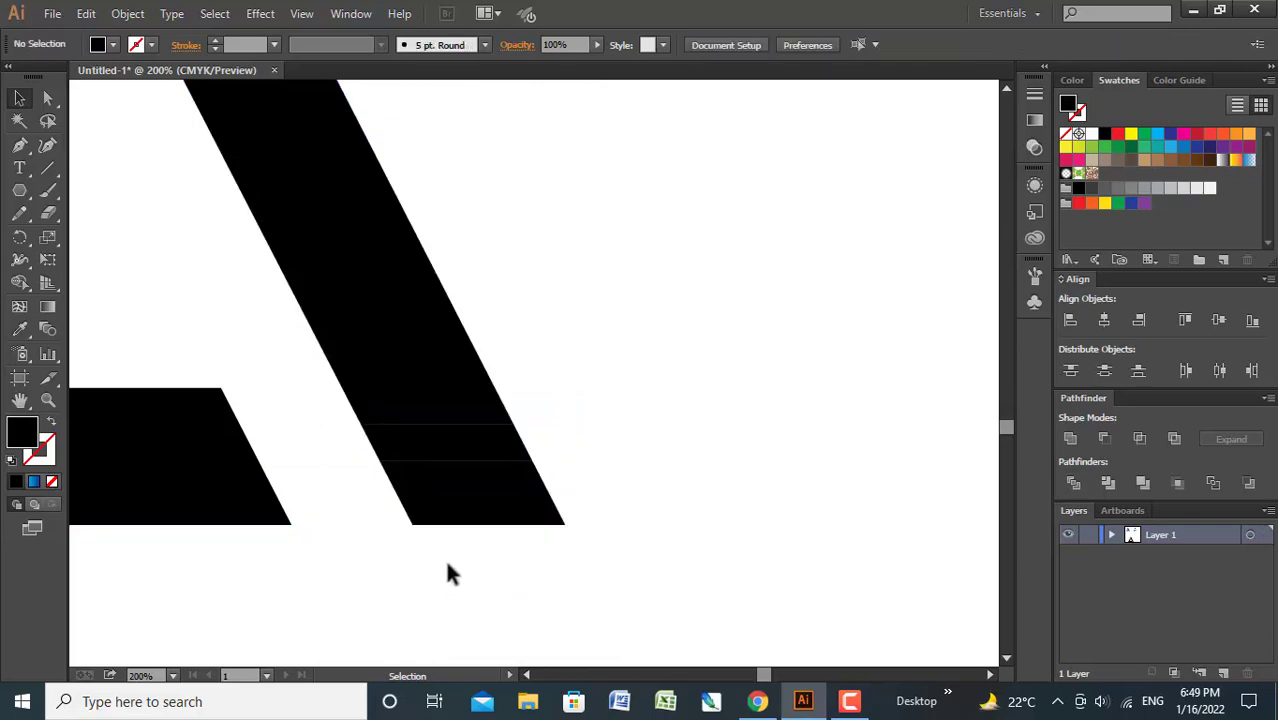
- Delete two alternating strips from the foot of the right leg, leaving two separated strips below the leg
{"action": "left_click", "coordinate": [460, 476]}
{"action": "key", "text": "Delete"}
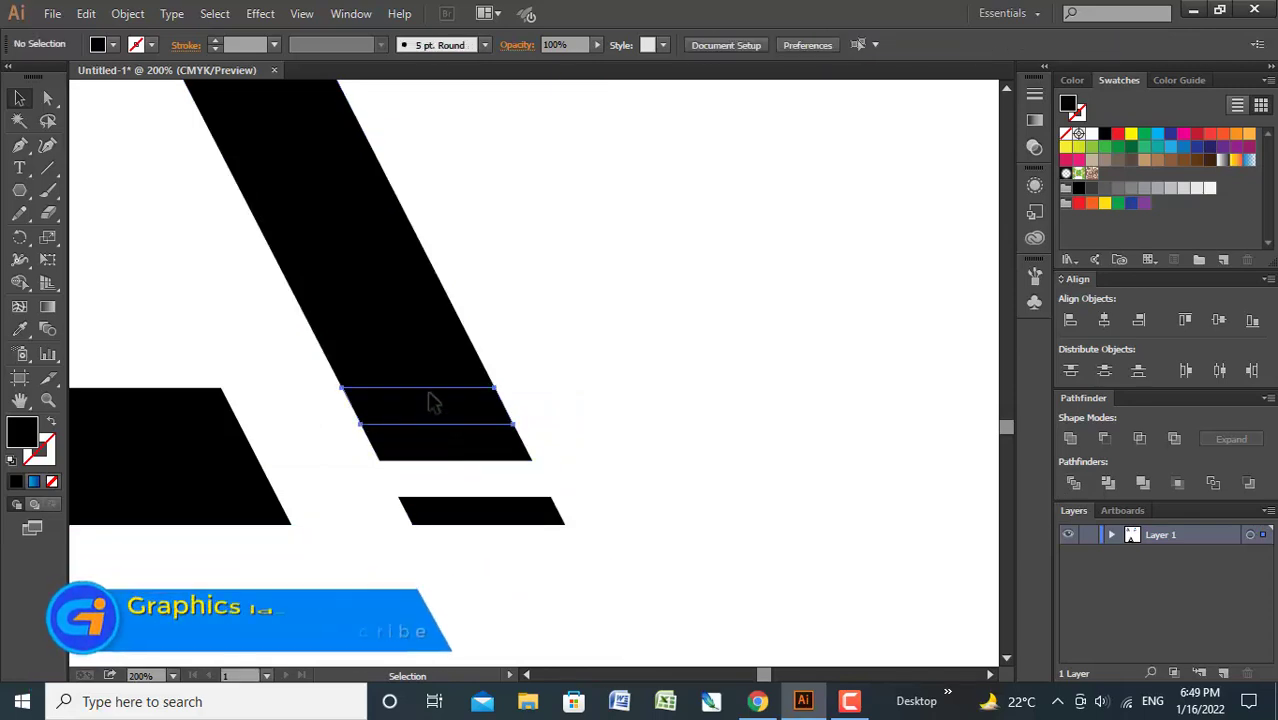
{"action": "left_click", "coordinate": [430, 397]}
{"action": "key", "text": "Delete"}
- Lengthen the upper strip below the right leg by moving its right-end anchor points horizontally outward
{"action": "left_click", "coordinate": [47, 97]}
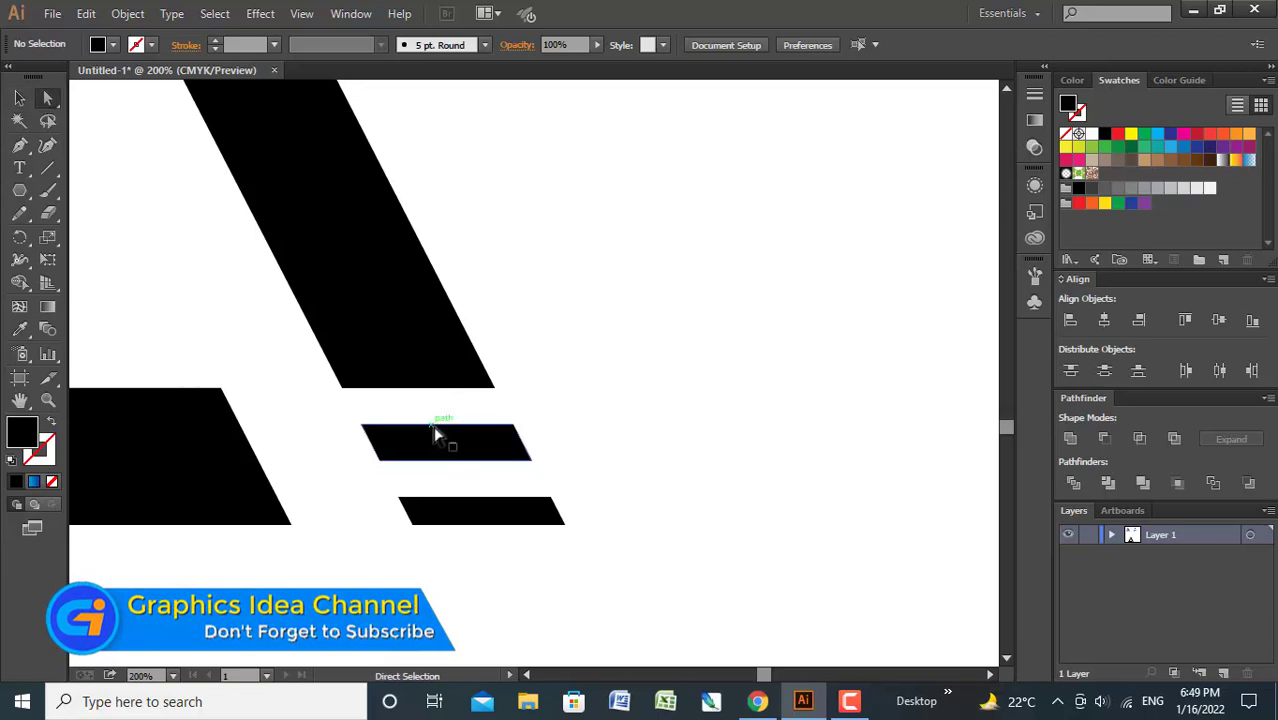
{"action": "left_click_drag", "start_coordinate": [496, 400], "coordinate": [545, 485]}
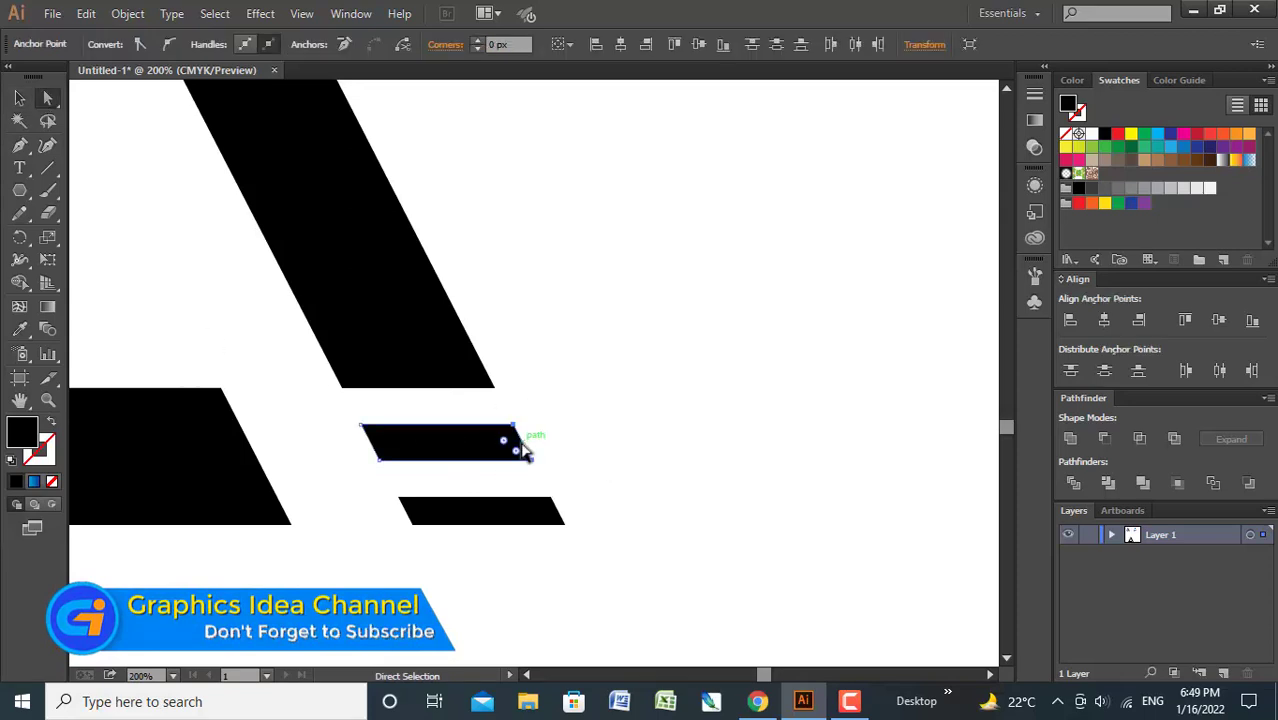
{"action": "left_click_drag", "start_coordinate": [523, 441], "coordinate": [641, 431]}
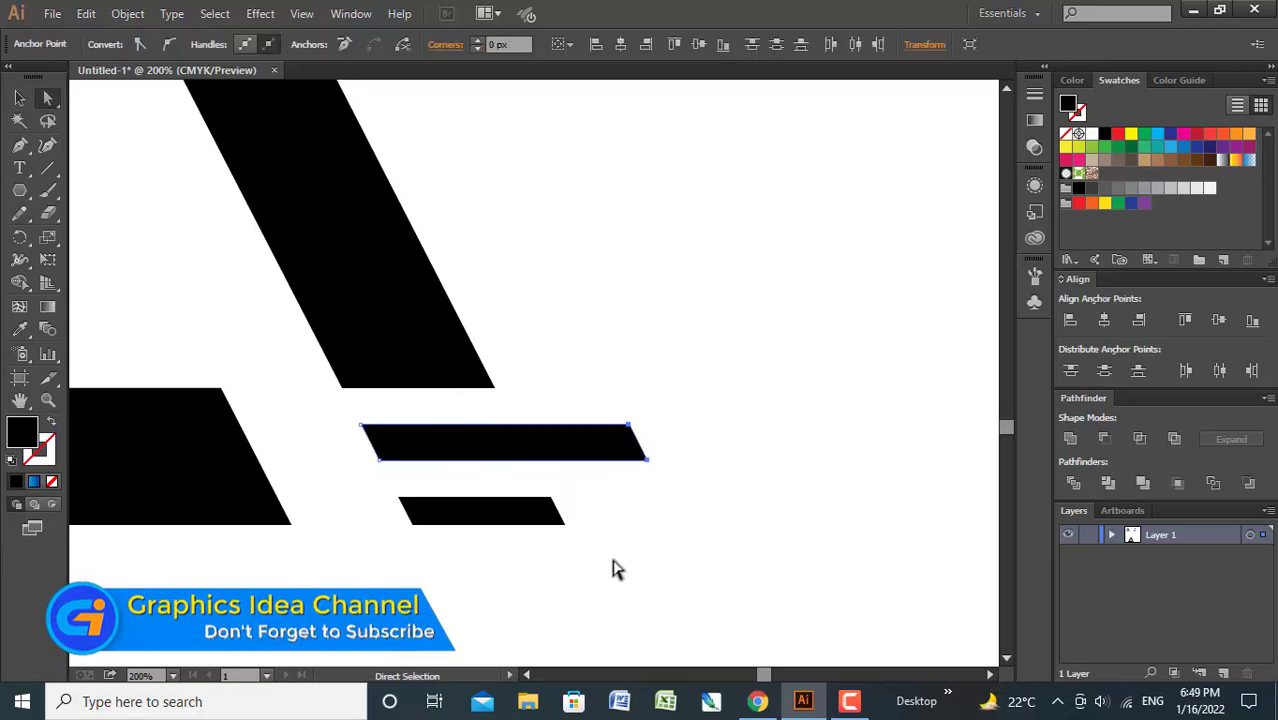
{"action": "left_click", "coordinate": [613, 562]}
- Round the outer lower-left corner of the L-shaped piece with a large live-corner radius
{"action": "scroll", "coordinate": [605, 538], "scroll_direction": "down", "scroll_amount": 3}
{"action": "scroll", "coordinate": [607, 545], "scroll_direction": "up", "scroll_amount": 1}
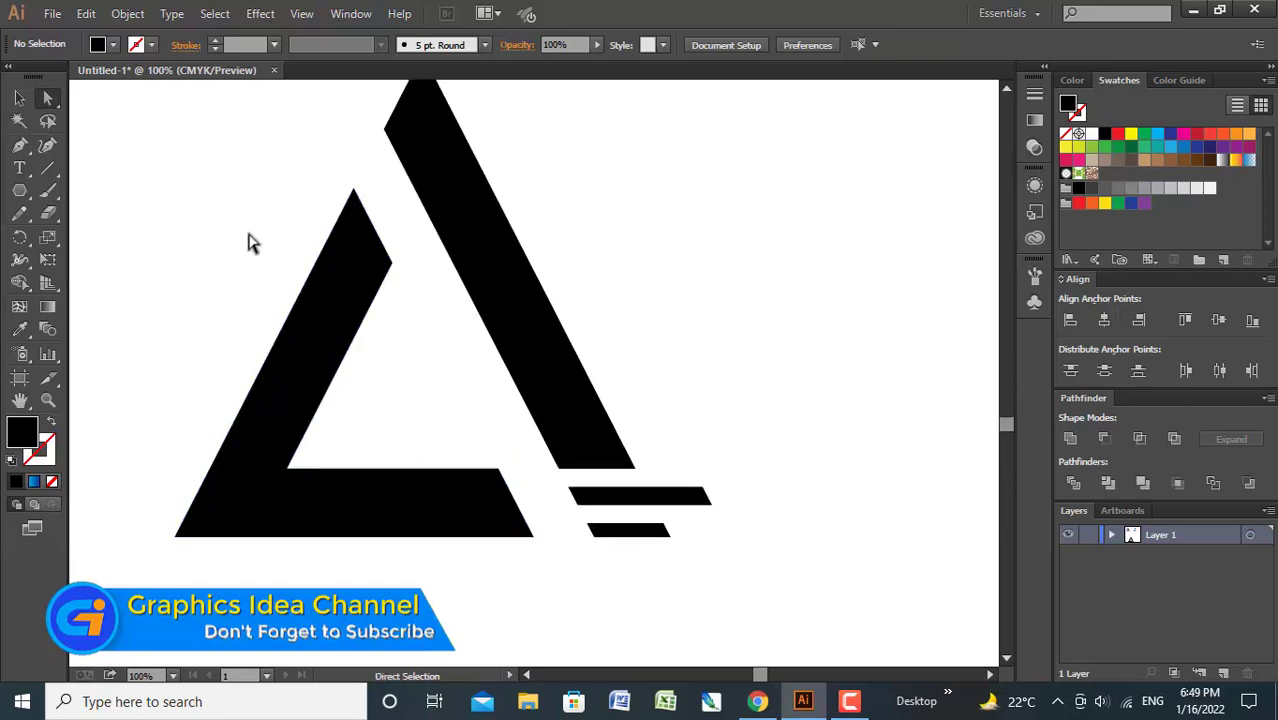
{"action": "left_click_drag", "start_coordinate": [251, 235], "coordinate": [268, 472]}
{"action": "left_click_drag", "start_coordinate": [134, 513], "coordinate": [205, 579]}
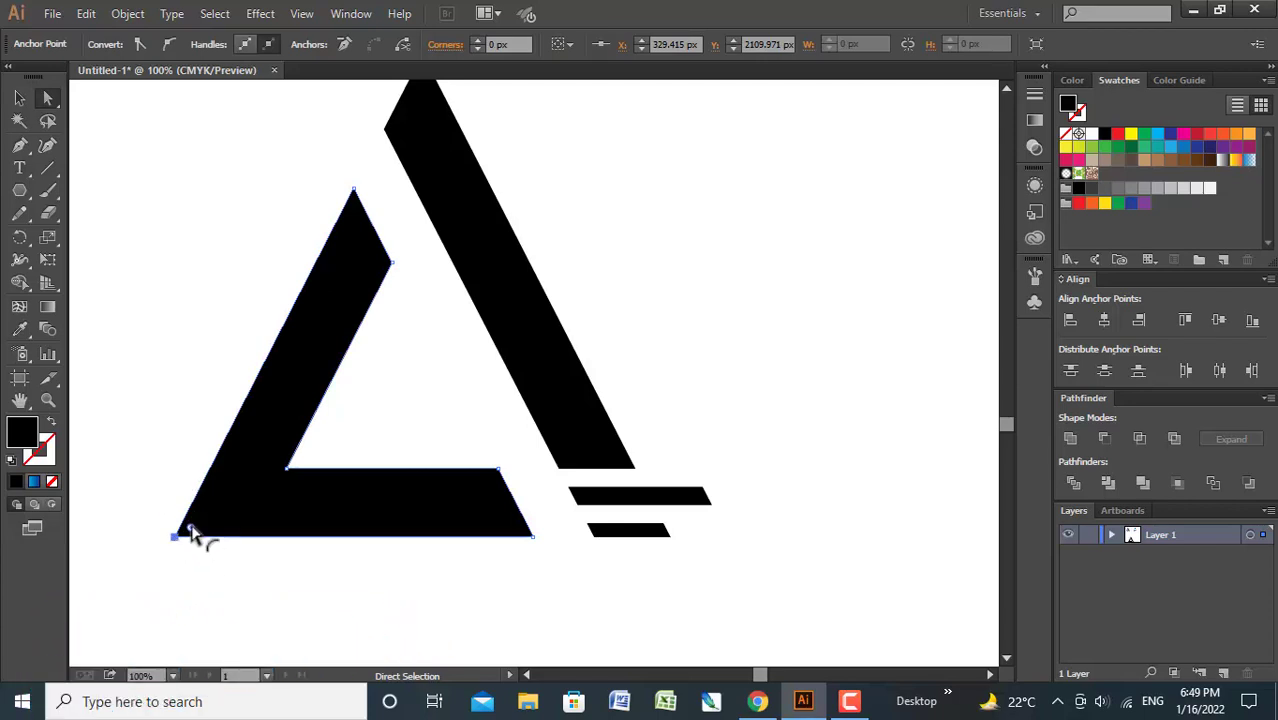
{"action": "left_click_drag", "start_coordinate": [191, 527], "coordinate": [284, 483]}
{"action": "left_click", "coordinate": [294, 620]}
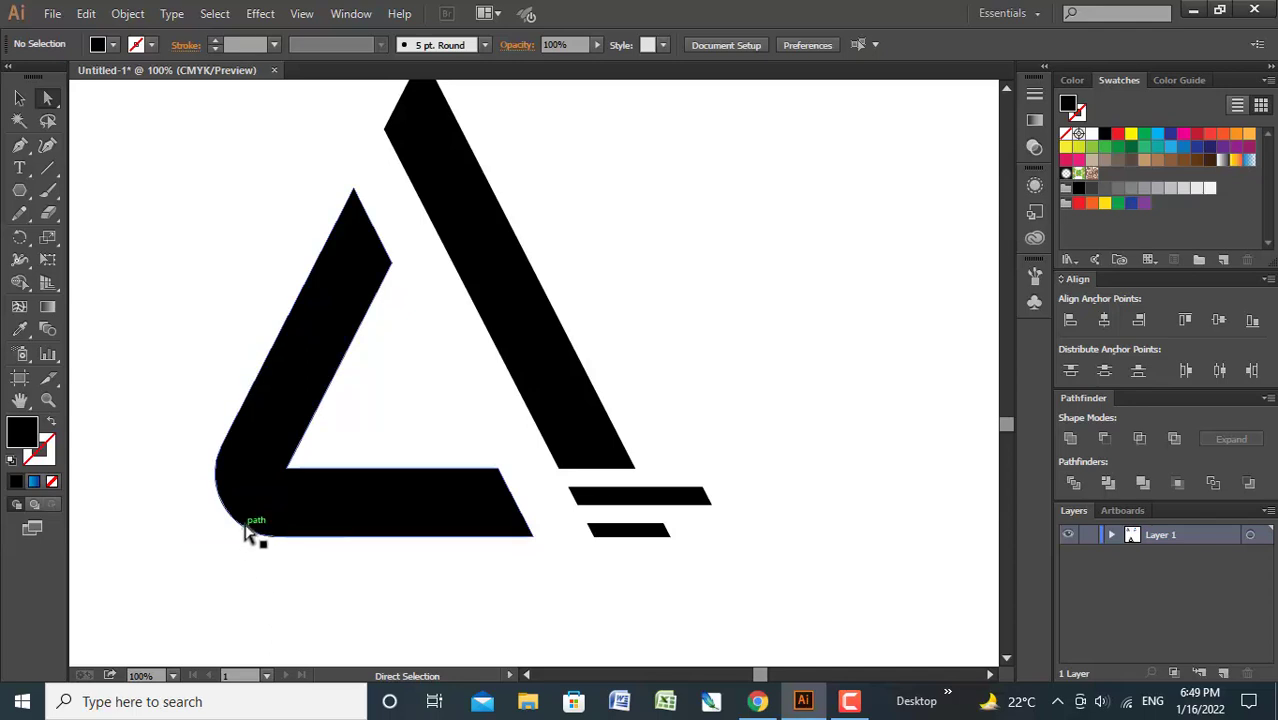
- Draw an unfilled curved Pen path from the L-shaped piece's inner corner to just below its bottom edge near the rounded corner
{"action": "scroll", "coordinate": [266, 488], "scroll_direction": "up", "scroll_amount": 1}
{"action": "scroll", "coordinate": [265, 485], "scroll_direction": "up", "scroll_amount": 1}
{"action": "scroll", "coordinate": [268, 485], "scroll_direction": "down", "scroll_amount": 3}
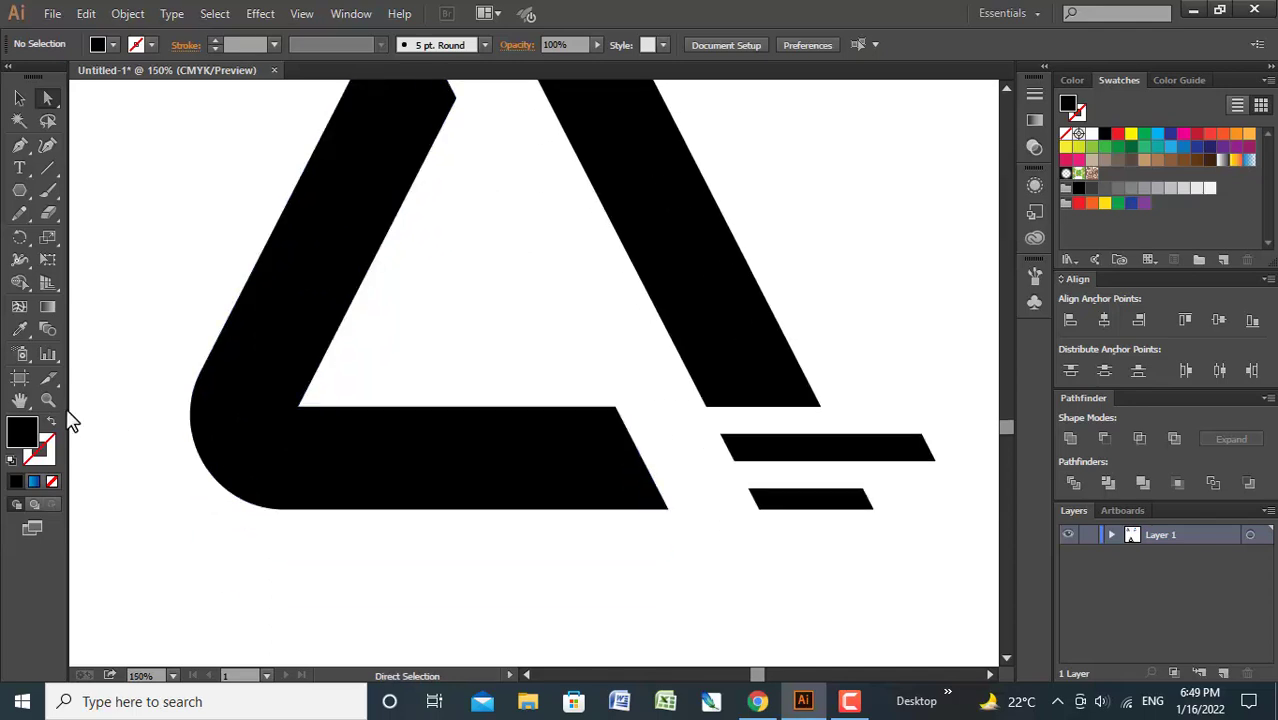
{"action": "left_click", "coordinate": [20, 147]}
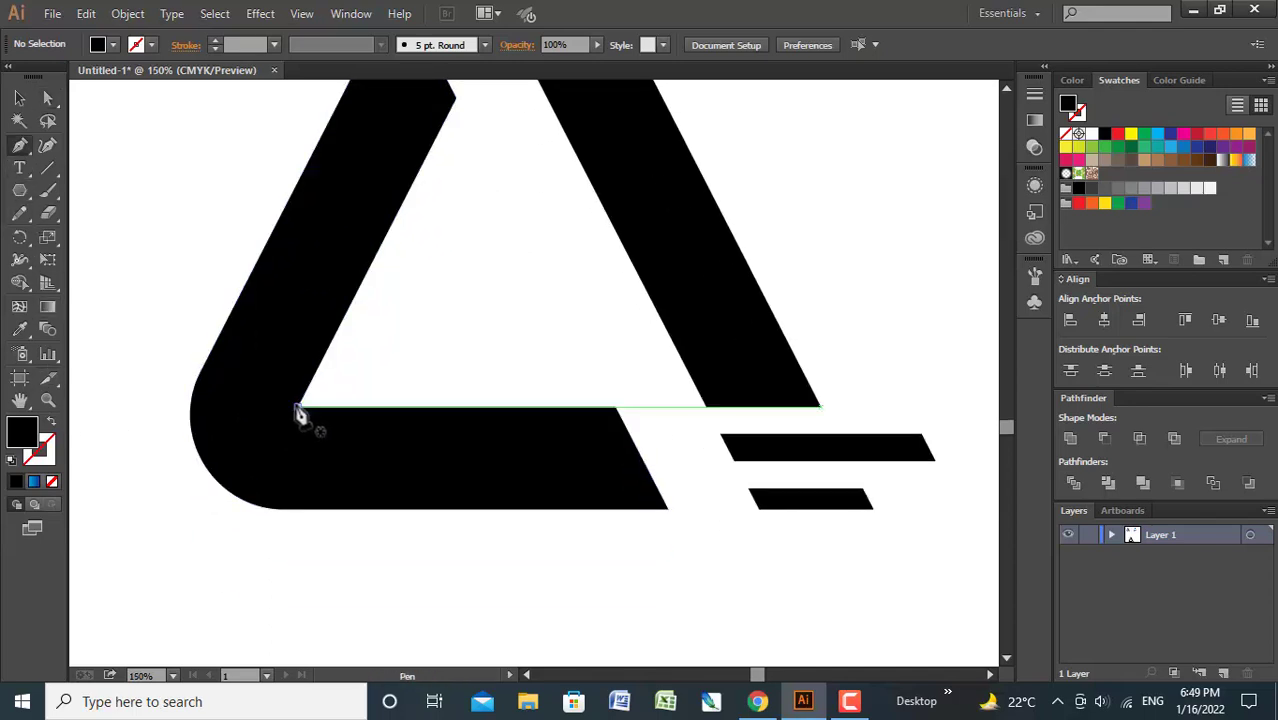
{"action": "left_click", "coordinate": [297, 406]}
{"action": "left_click_drag", "start_coordinate": [254, 527], "coordinate": [296, 580]}
{"action": "key", "text": "ctrl+z"}
{"action": "left_click", "coordinate": [274, 524]}
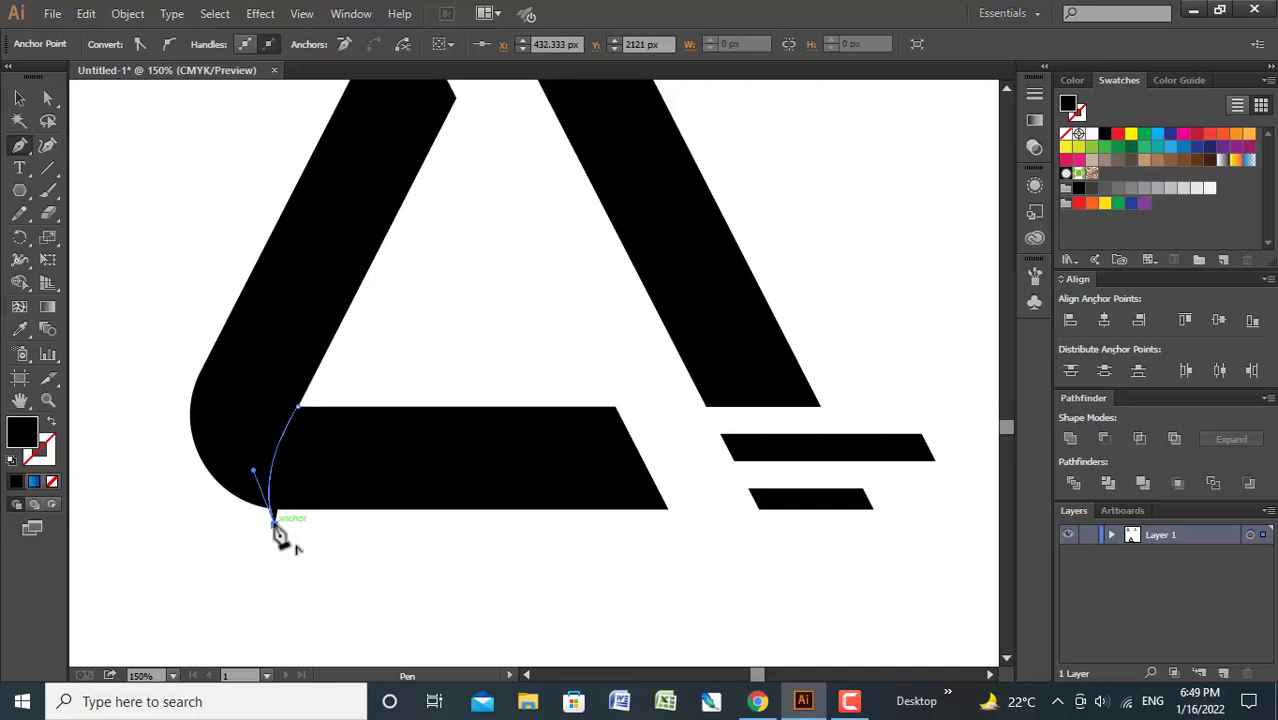
{"action": "left_click", "coordinate": [51, 481]}
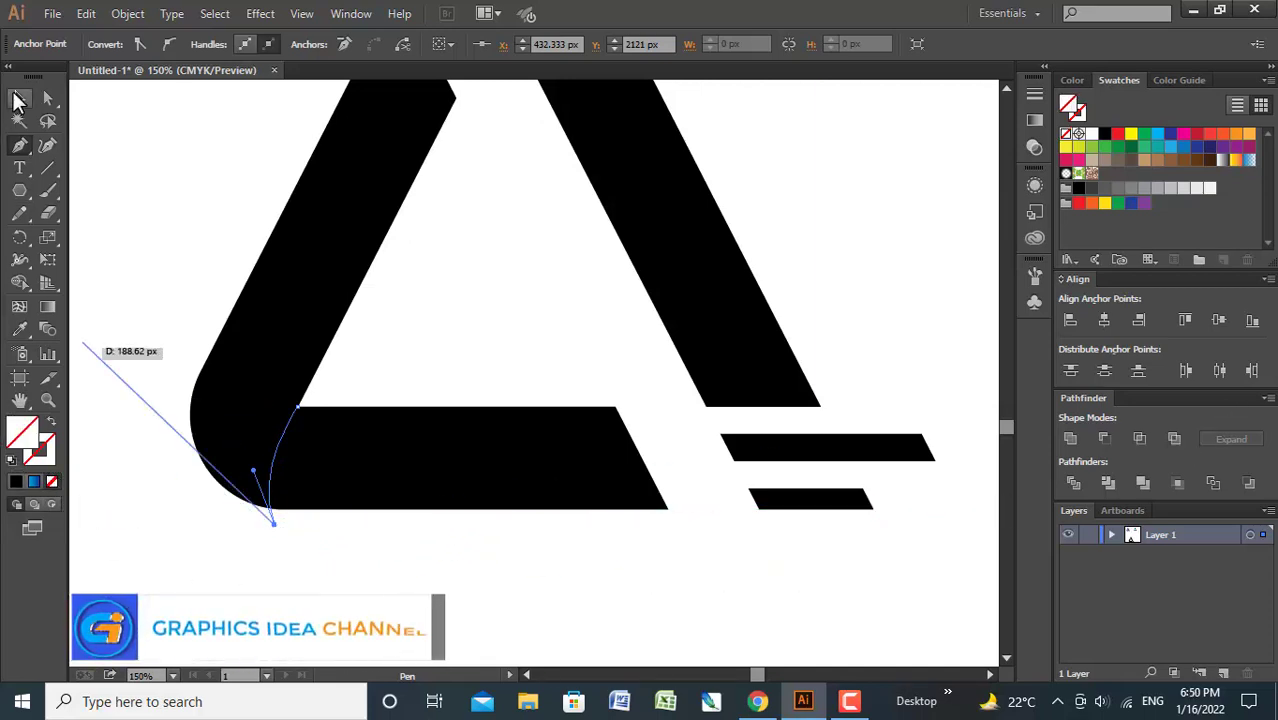
- Divide the L-shaped piece along the curved path with Pathfinder and ungroup the resulting pieces
{"action": "left_click", "coordinate": [18, 98]}
{"action": "left_click", "coordinate": [166, 284]}
{"action": "left_click", "coordinate": [311, 481]}
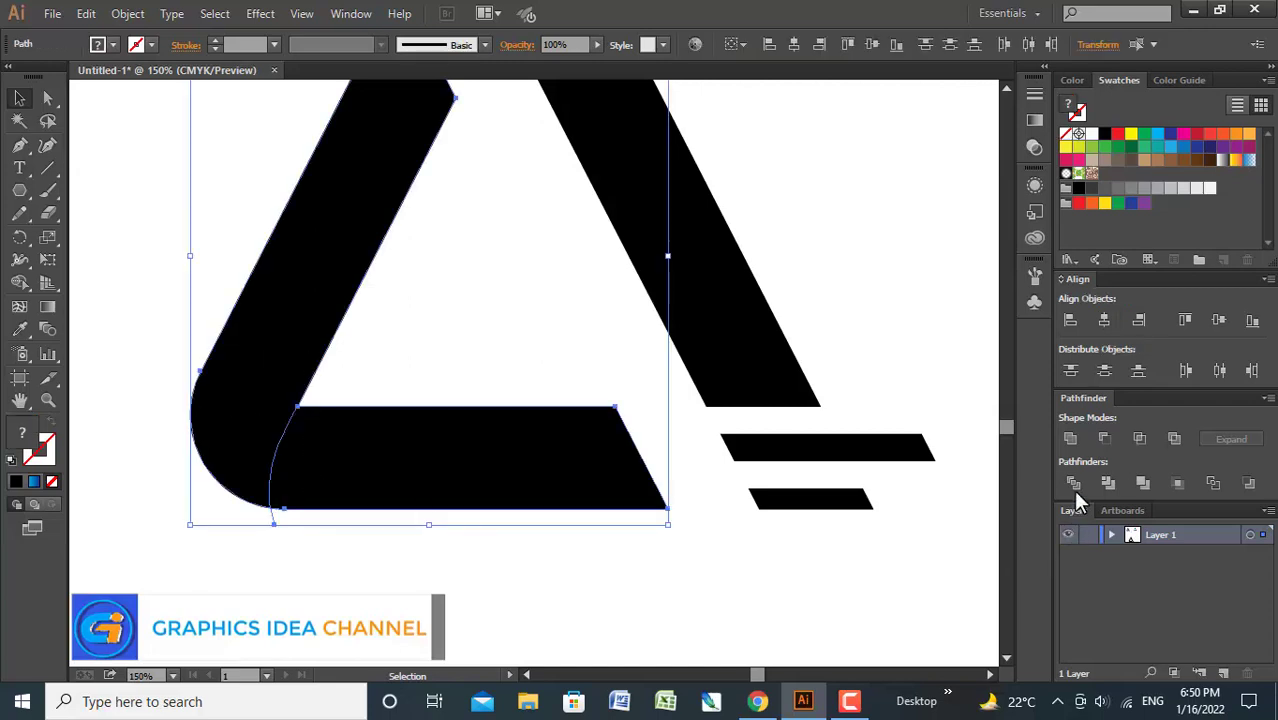
{"action": "right_click", "coordinate": [362, 514]}
{"action": "left_click", "coordinate": [399, 559]}
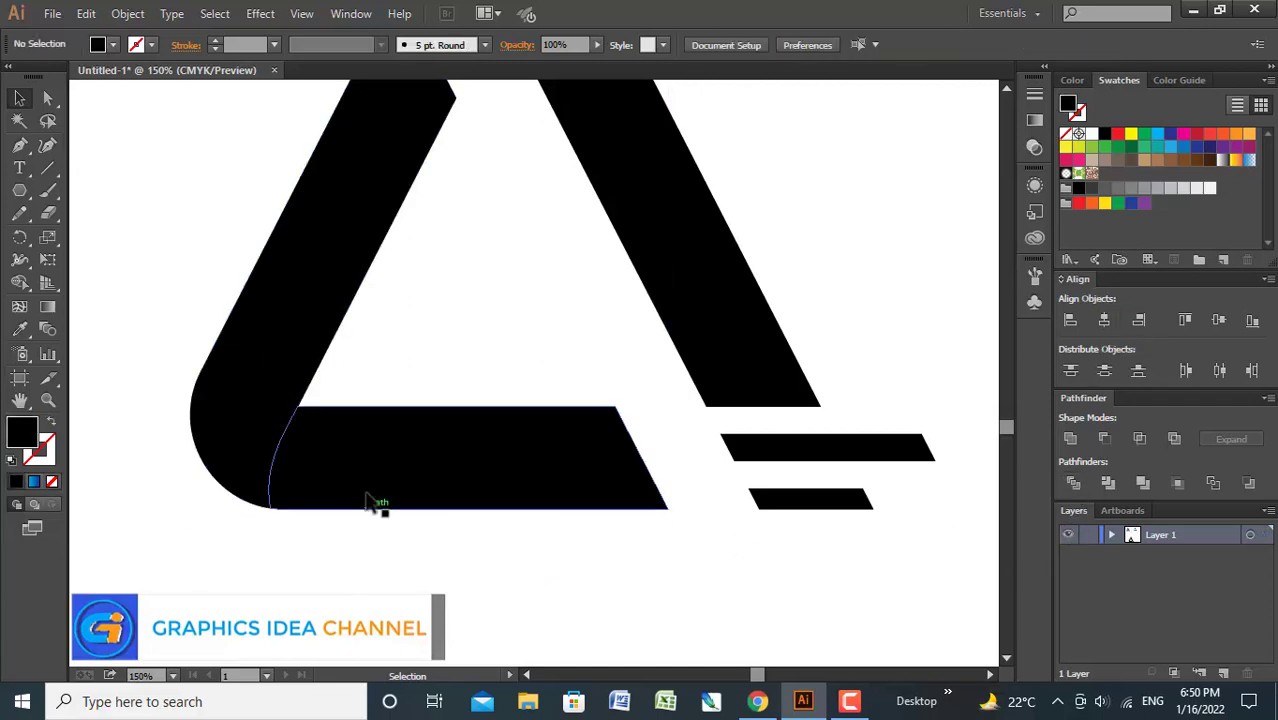
{"action": "left_click", "coordinate": [376, 504]}
{"action": "left_click", "coordinate": [394, 582]}
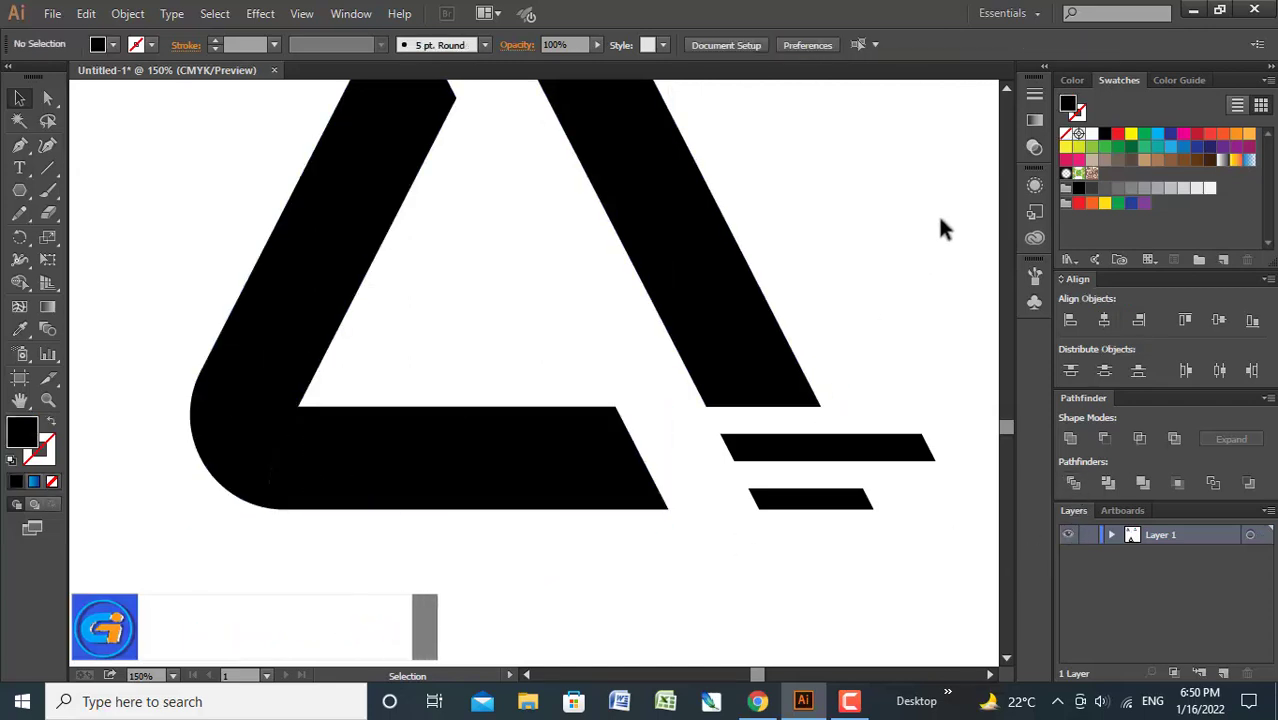
- Apply the linear light-blue to dark-blue gradient to the left leg and bottom bar, with its midpoint at 33.74%
{"action": "left_click_drag", "start_coordinate": [188, 277], "coordinate": [346, 507]}
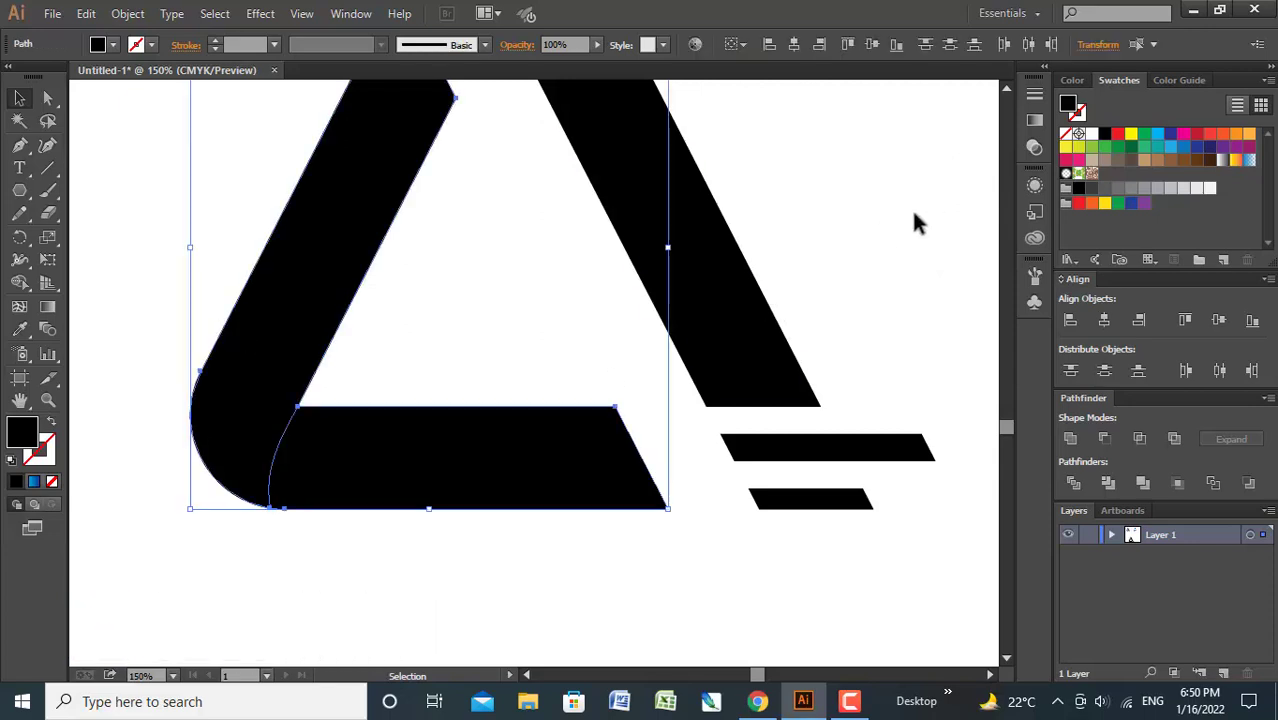
{"action": "left_click", "coordinate": [1036, 119]}
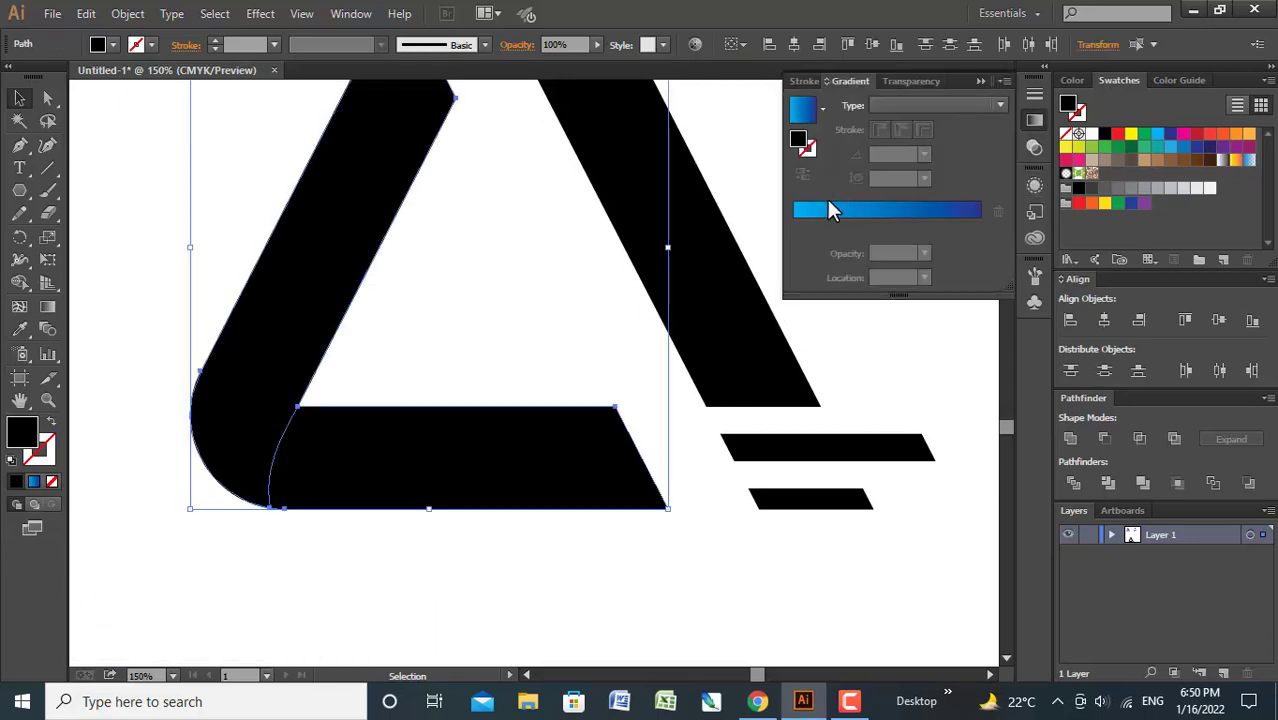
{"action": "left_click", "coordinate": [809, 211]}
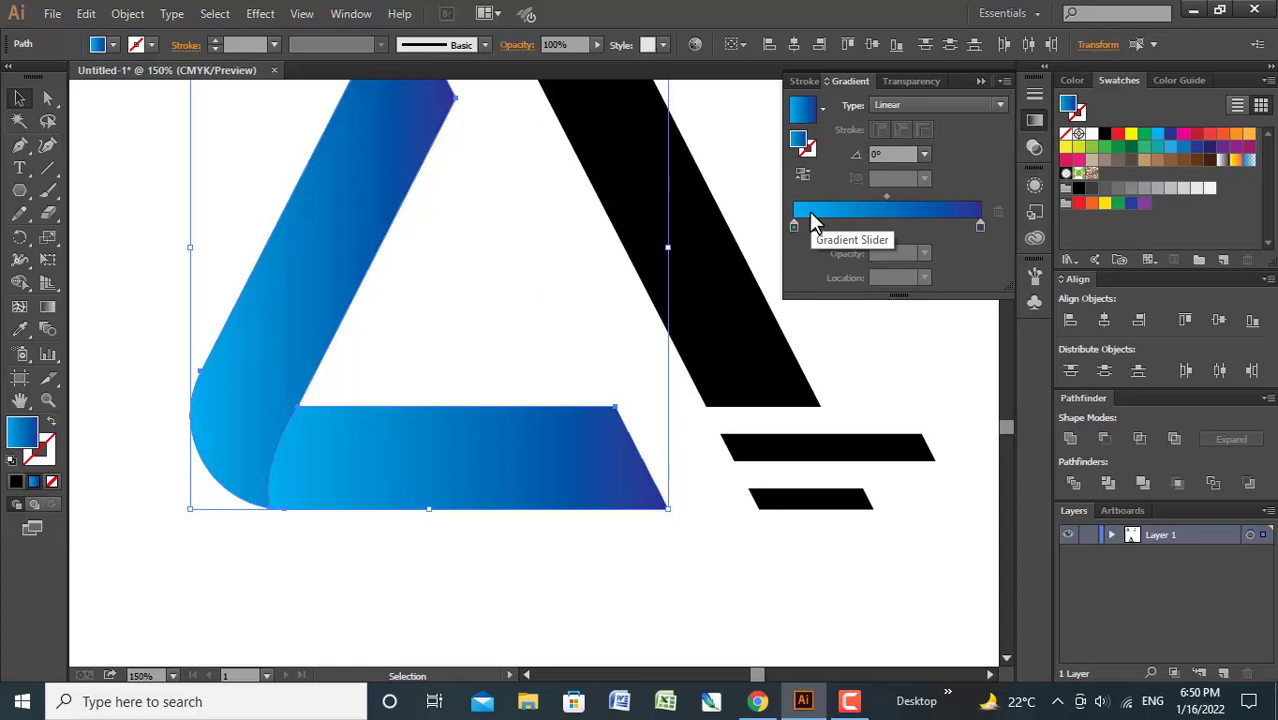
{"action": "left_click_drag", "start_coordinate": [887, 196], "coordinate": [856, 198]}
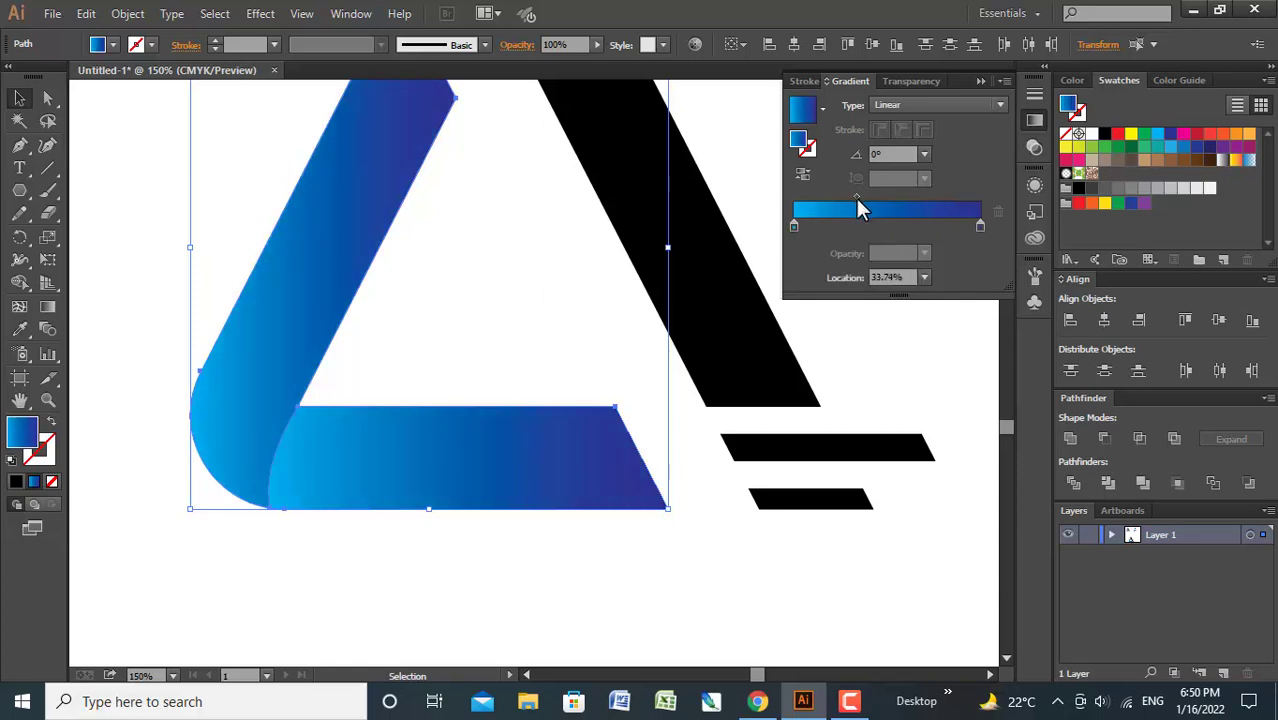
- Reverse the gradient of the bottom bar so its dark end meets the rounded corner
{"action": "left_click", "coordinate": [530, 615]}
{"action": "left_click", "coordinate": [462, 478]}
{"action": "left_click", "coordinate": [803, 174]}
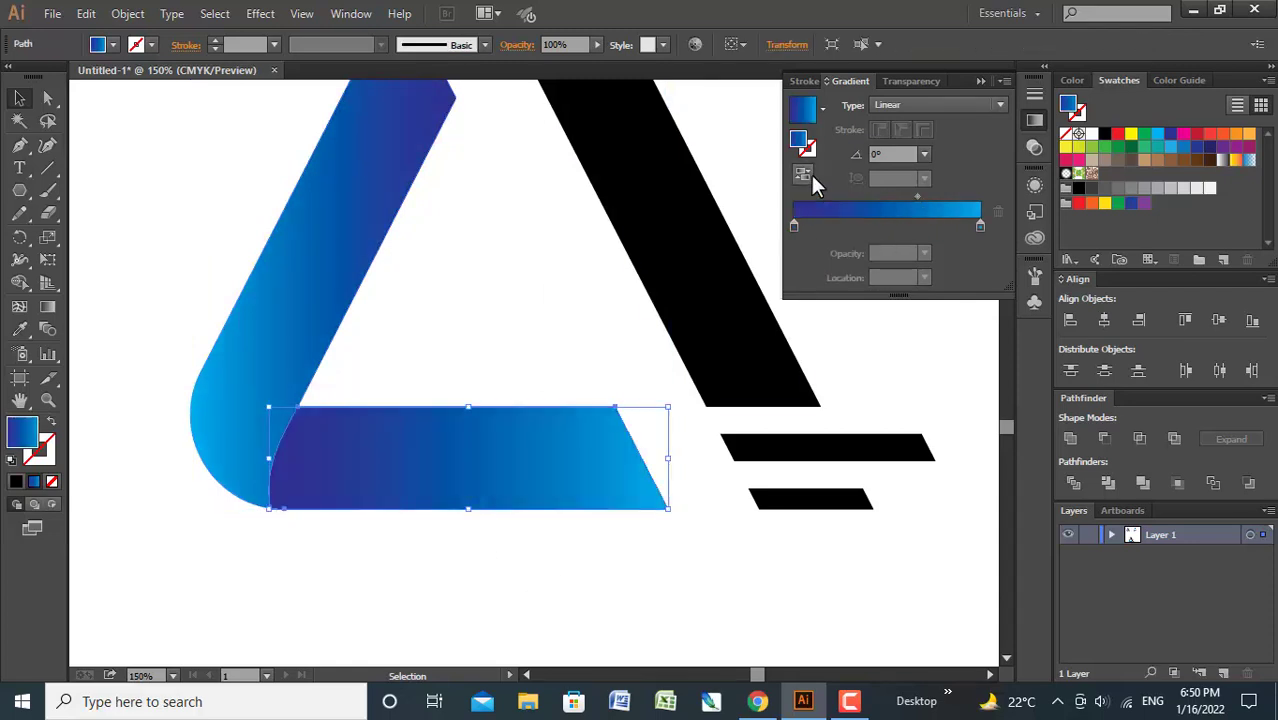
{"action": "left_click", "coordinate": [398, 563]}
- Set the gradient midpoint to 74.14% on the bottom bar and 45.32% on the left leg
{"action": "key", "text": "ctrl+minus"}
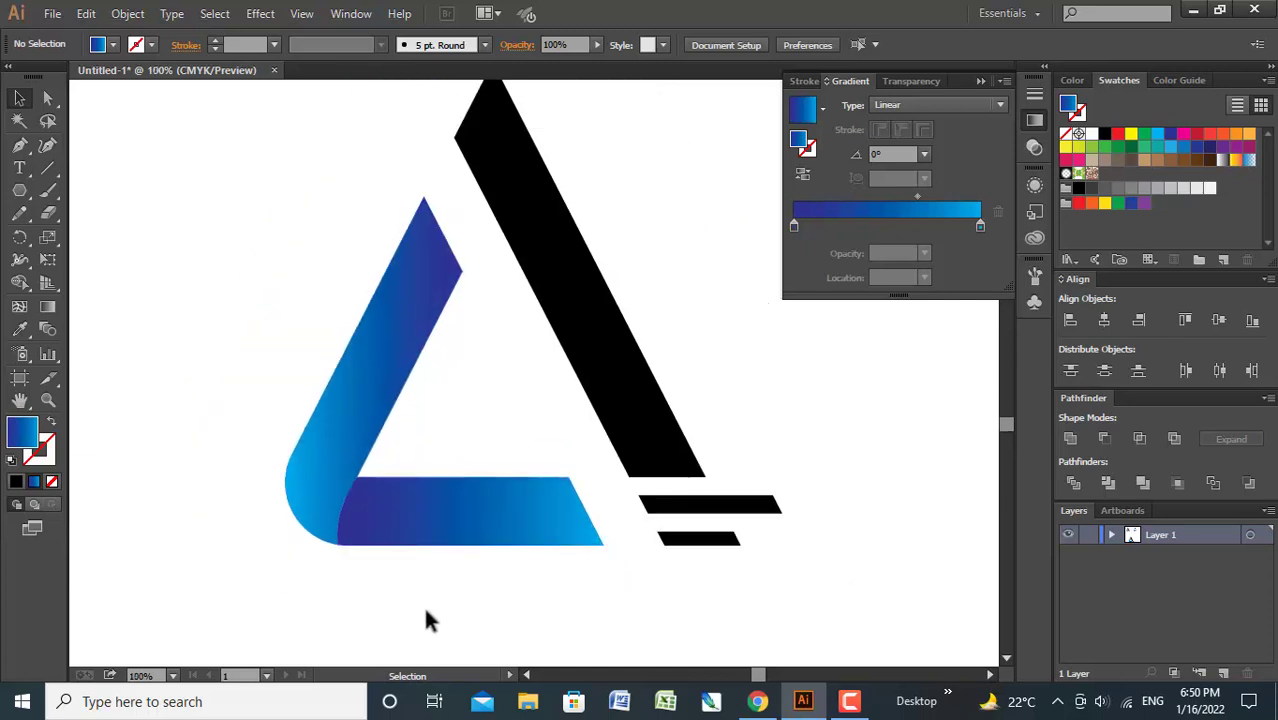
{"action": "left_click", "coordinate": [347, 380]}
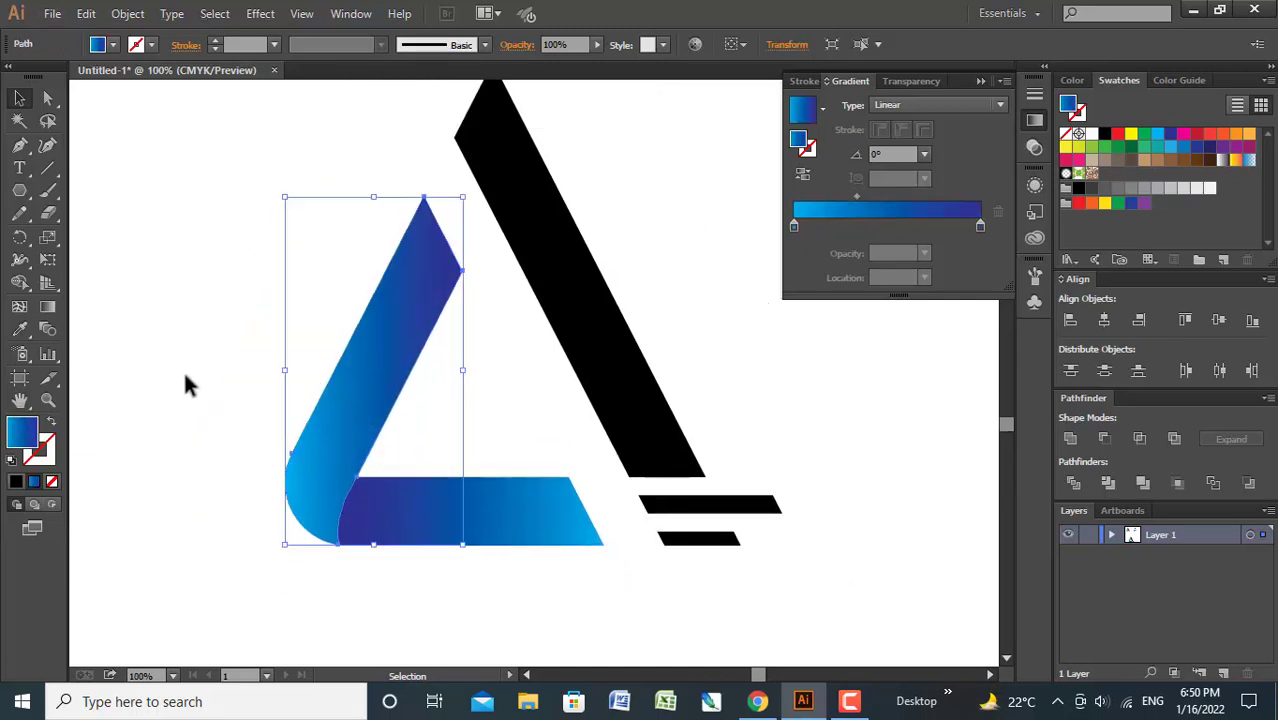
{"action": "left_click", "coordinate": [232, 419]}
{"action": "left_click", "coordinate": [420, 517]}
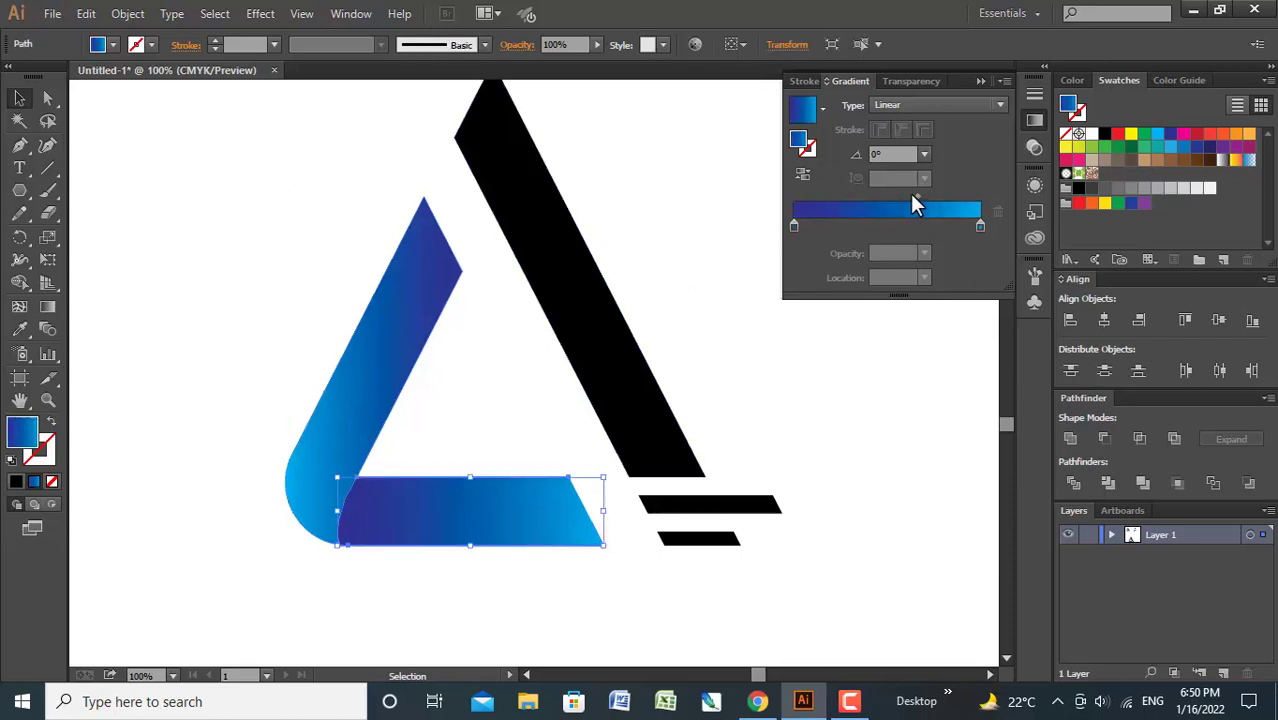
{"action": "left_click_drag", "start_coordinate": [914, 196], "coordinate": [933, 198]}
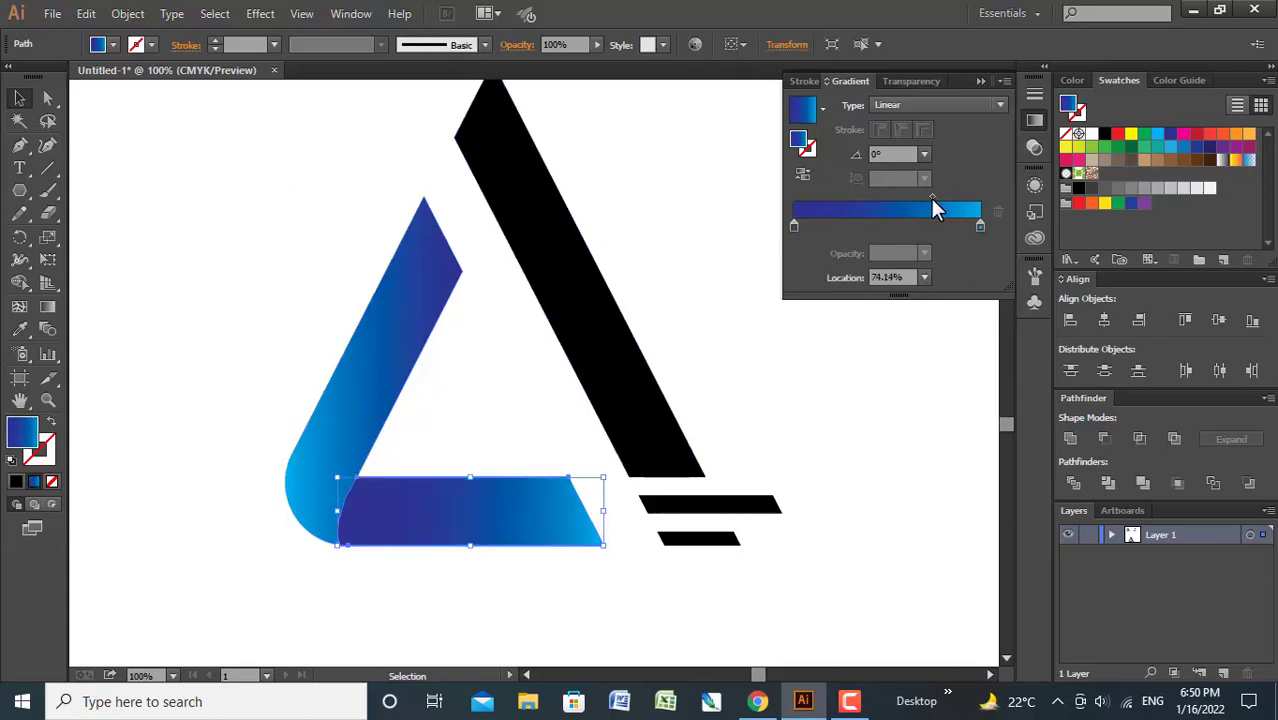
{"action": "left_click", "coordinate": [420, 342]}
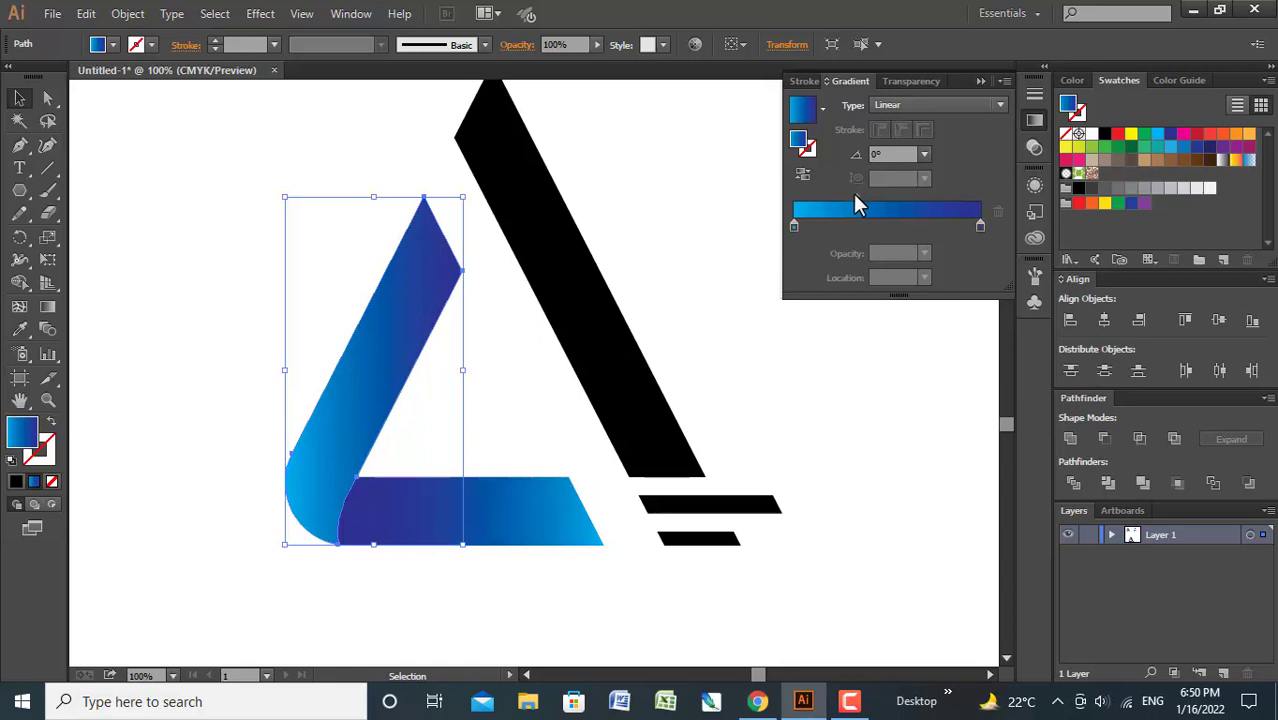
{"action": "left_click_drag", "start_coordinate": [855, 195], "coordinate": [877, 199]}
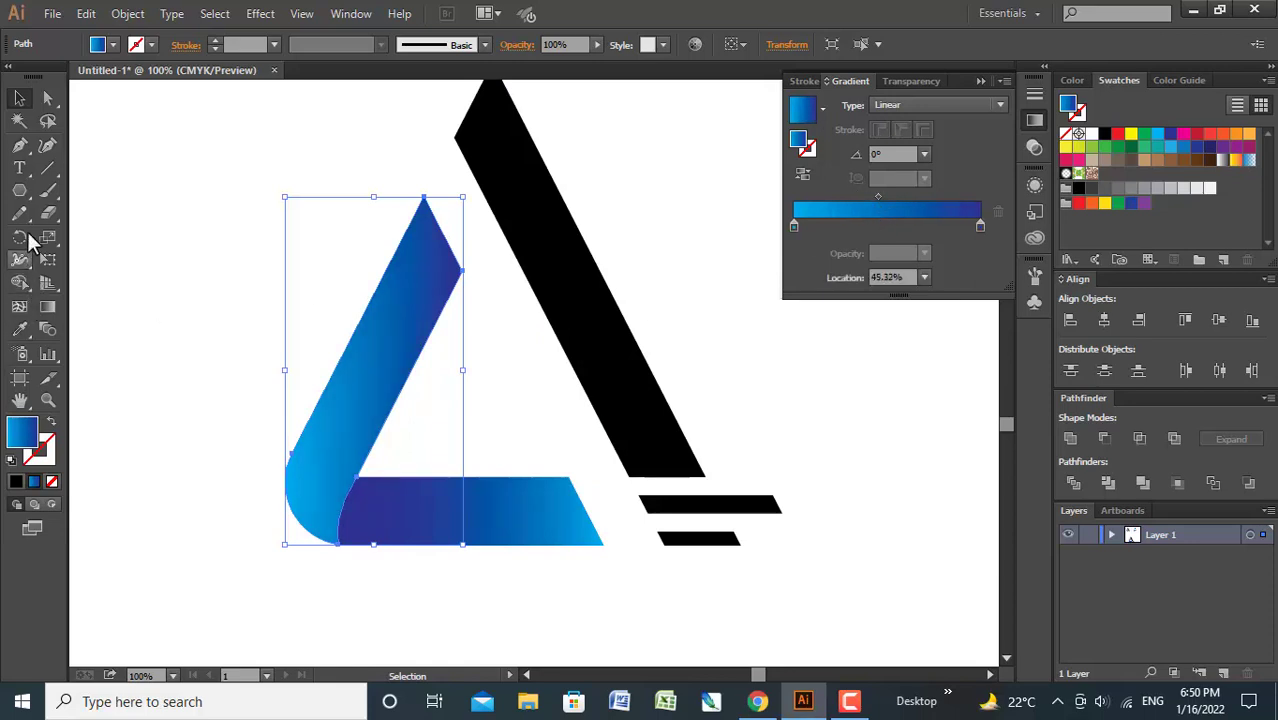
- Redirect the left leg's gradient along its length from the rounded corner up toward the tip, at about 64.3°
{"action": "key", "text": "g"}
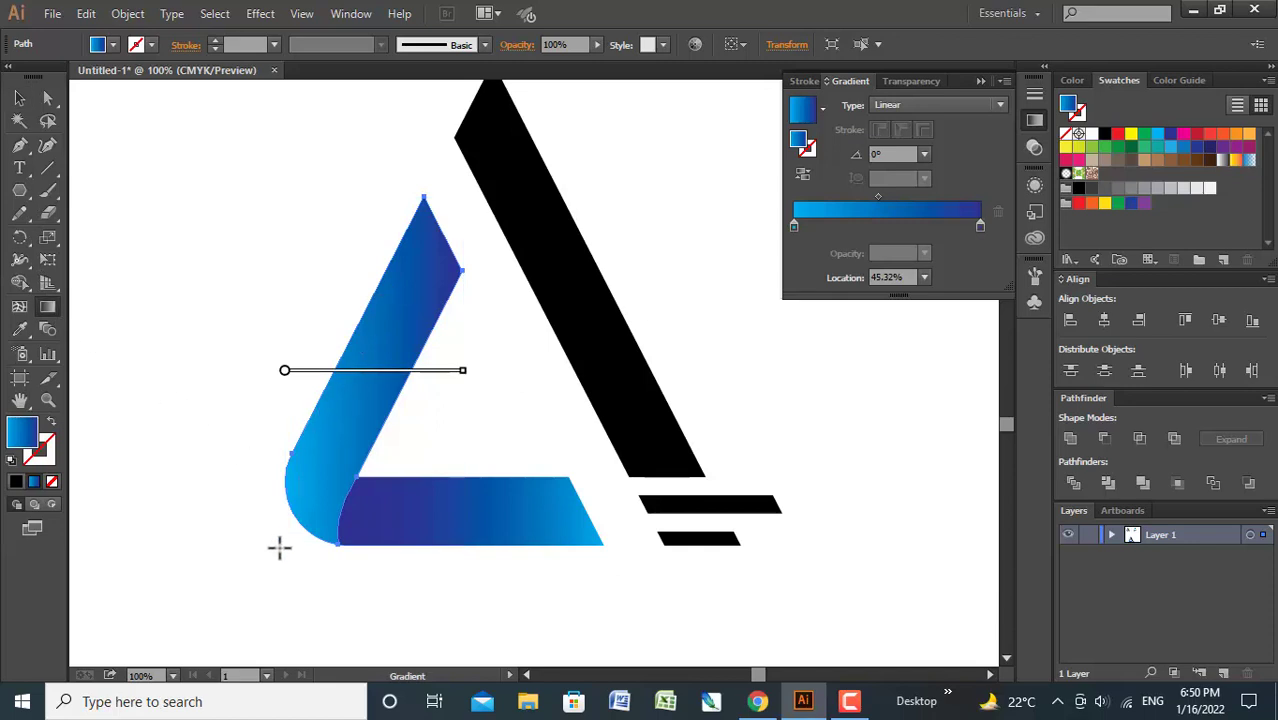
{"action": "left_click_drag", "start_coordinate": [279, 546], "coordinate": [418, 287]}
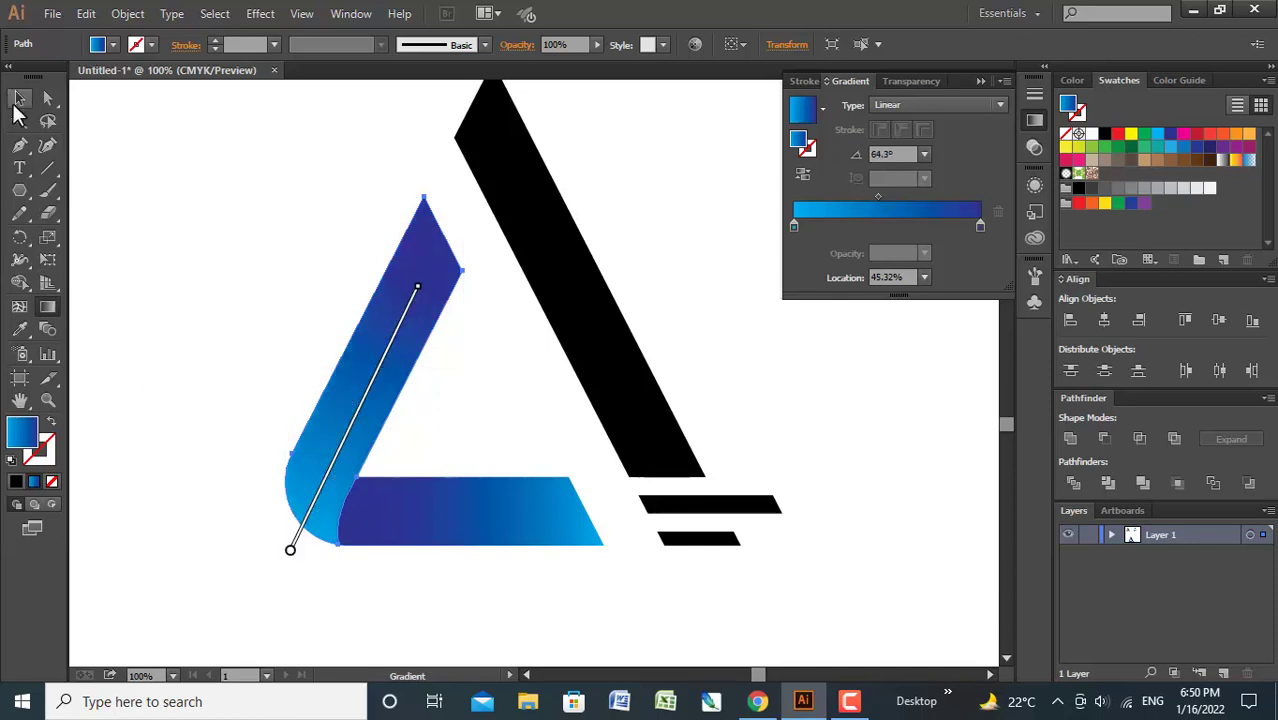
{"action": "left_click", "coordinate": [20, 97]}
{"action": "left_click", "coordinate": [232, 377]}
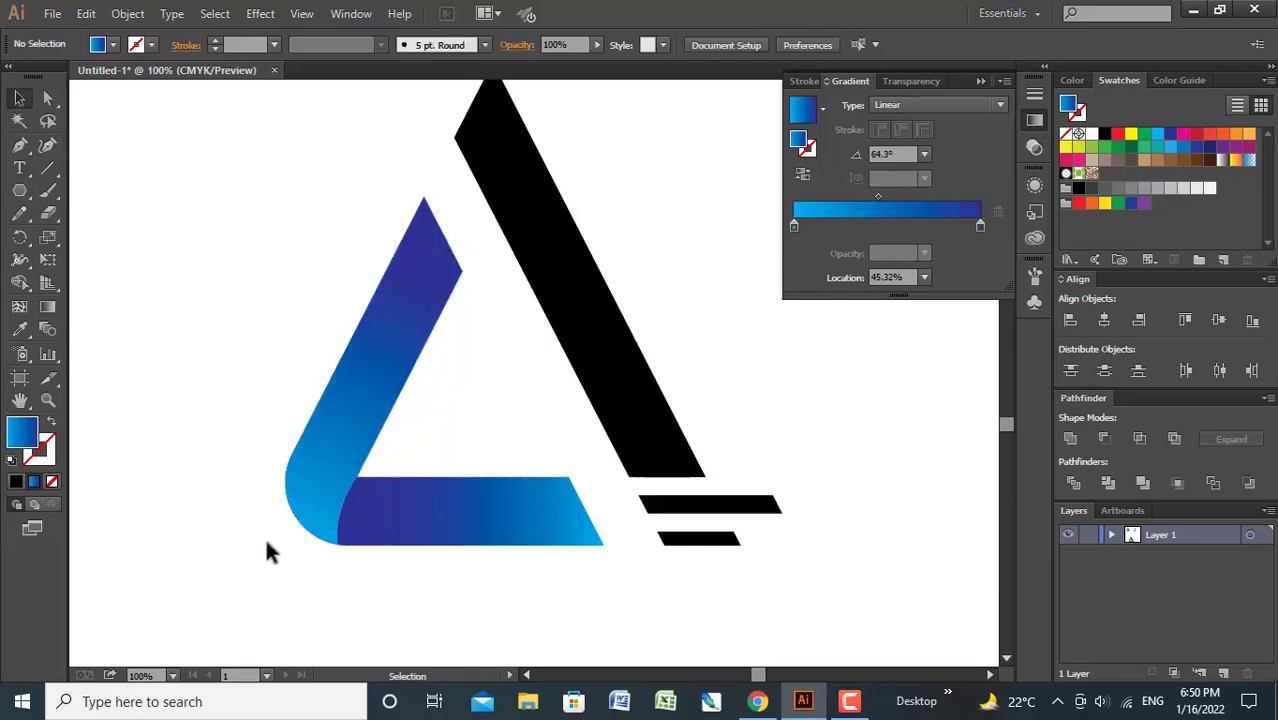
- Fill the right leg and the two strips below it with a medium gray swatch
{"action": "scroll", "coordinate": [195, 205], "scroll_direction": "down", "scroll_amount": 2}
{"action": "scroll", "coordinate": [305, 288], "scroll_direction": "up", "scroll_amount": 1}
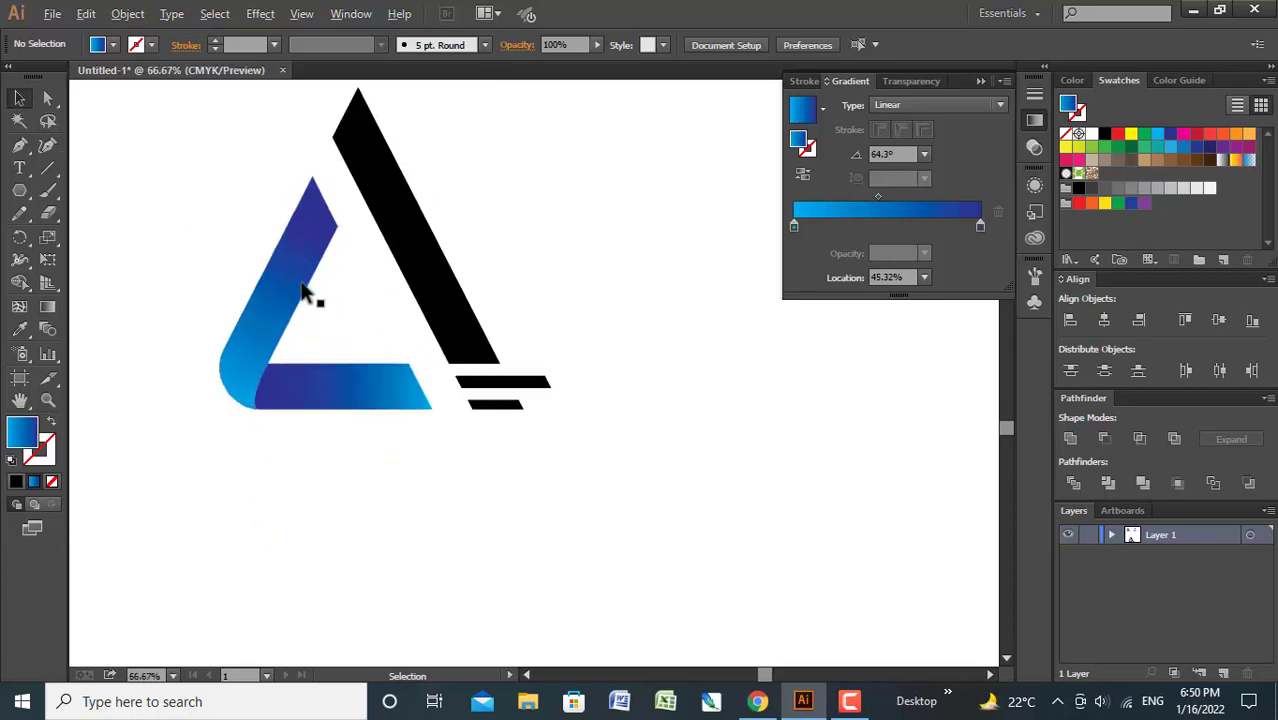
{"action": "mouse_move", "coordinate": [510, 262]}
{"action": "left_mouse_down"}
{"action": "mouse_move", "coordinate": [474, 466]}
{"action": "mouse_move", "coordinate": [460, 465]}
{"action": "left_mouse_up"}
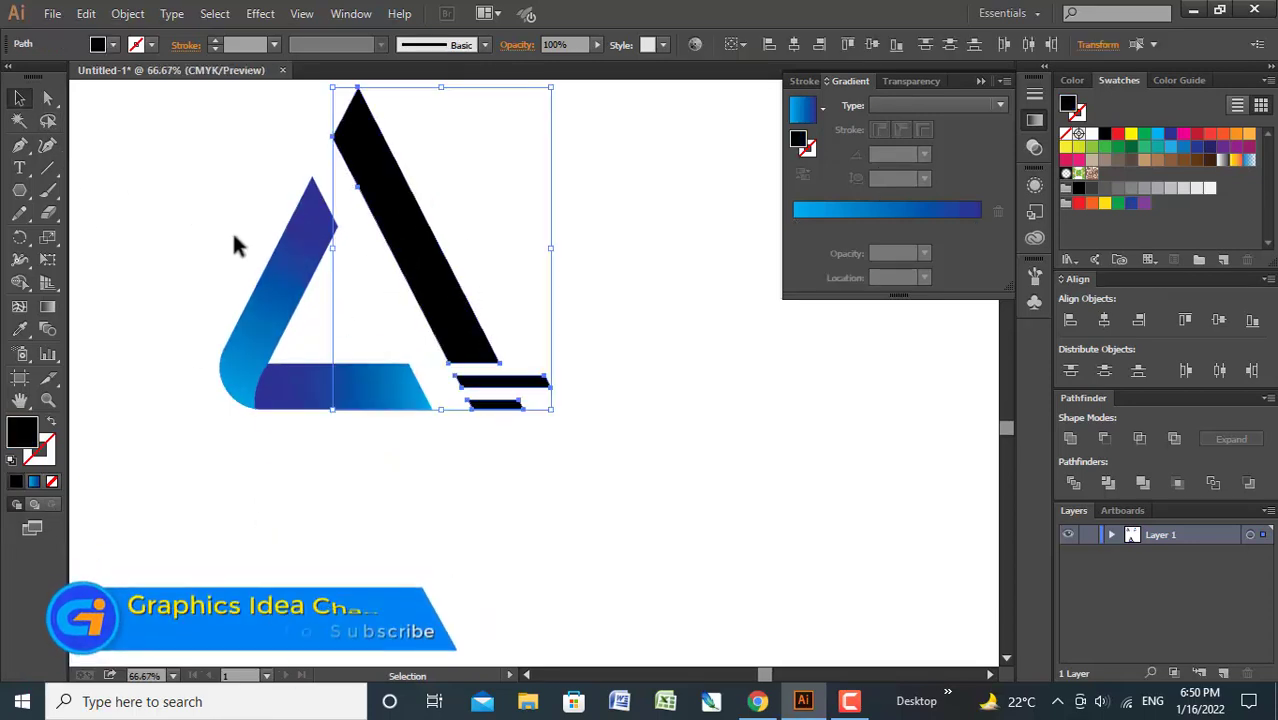
{"action": "left_click", "coordinate": [113, 44]}
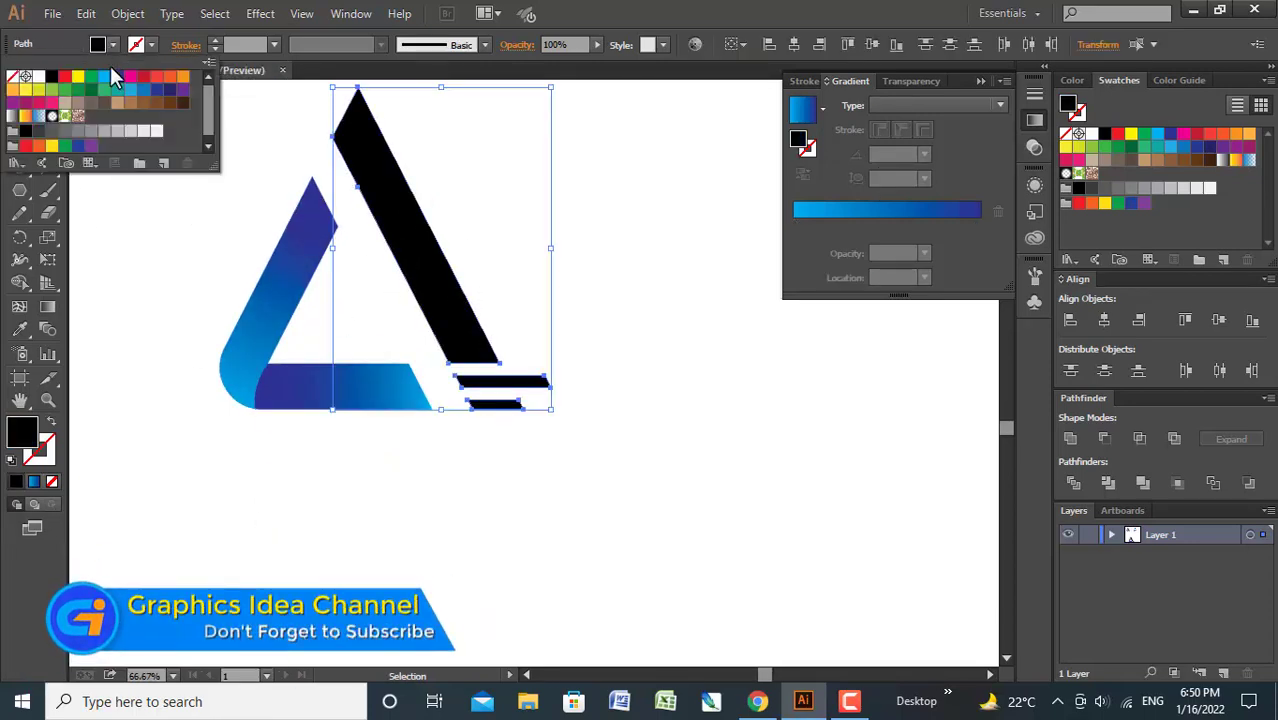
{"action": "left_click", "coordinate": [89, 131]}
{"action": "left_click", "coordinate": [170, 396]}
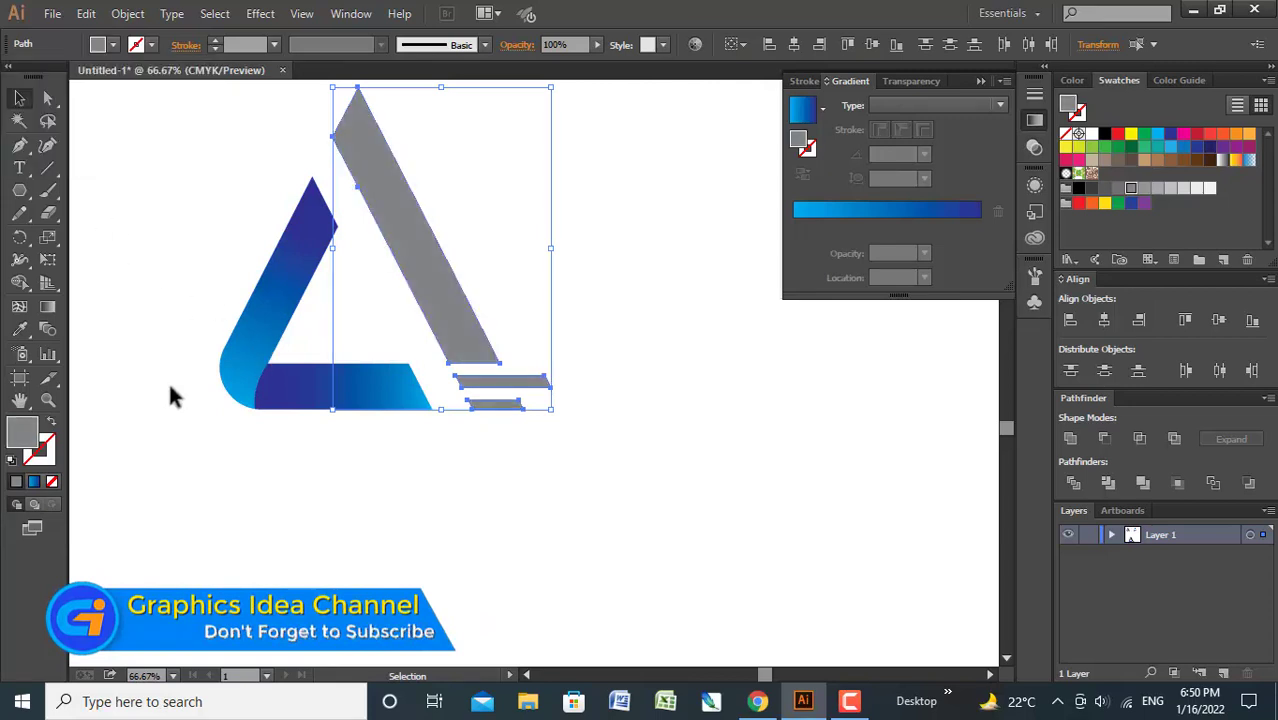
{"action": "left_click", "coordinate": [232, 470]}
- Darken the fill of the right leg and the two strips below it with a dark gray swatch
{"action": "key", "text": "ctrl+minus"}
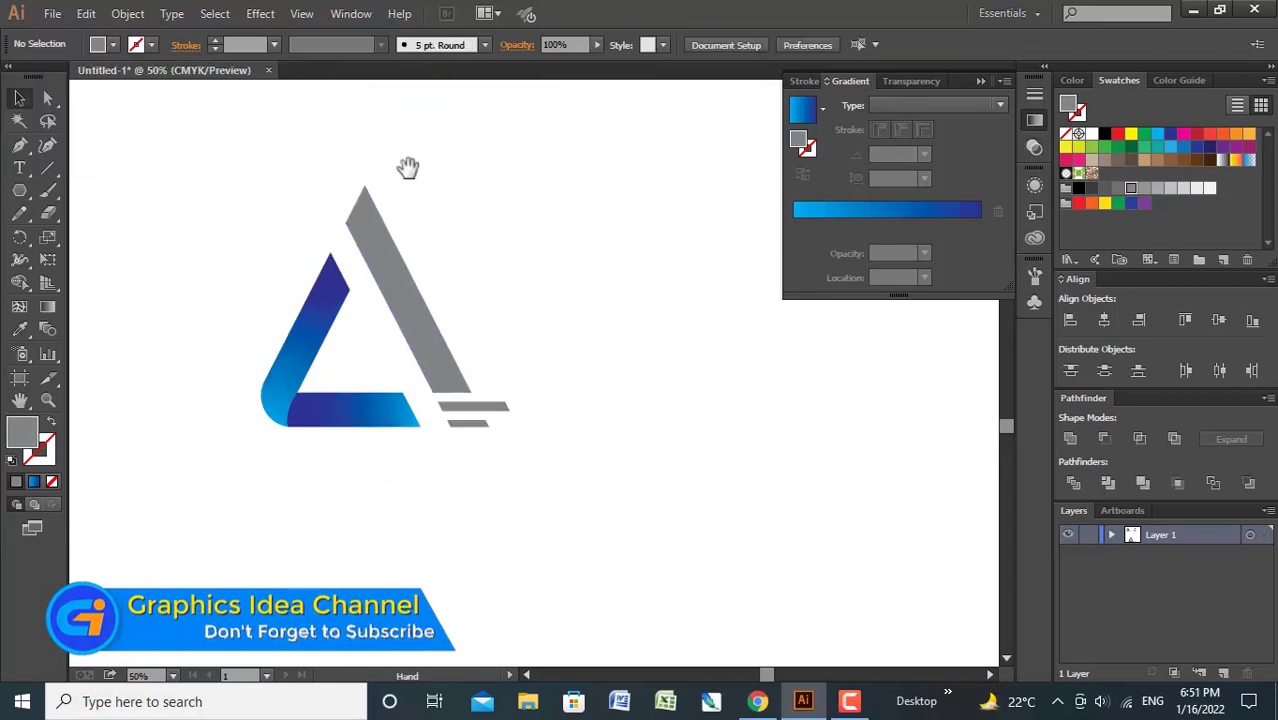
{"action": "left_click_drag", "start_coordinate": [408, 165], "coordinate": [465, 300]}
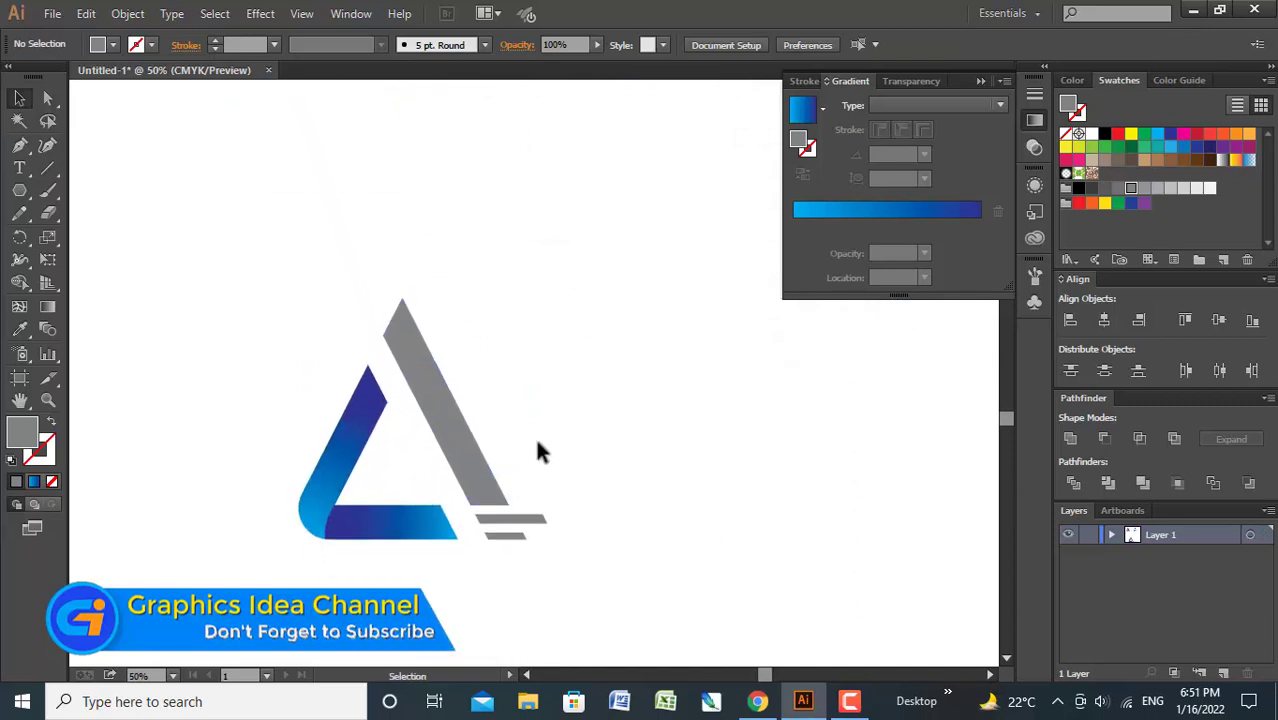
{"action": "left_click", "coordinate": [505, 520]}
{"action": "left_click", "coordinate": [114, 45]}
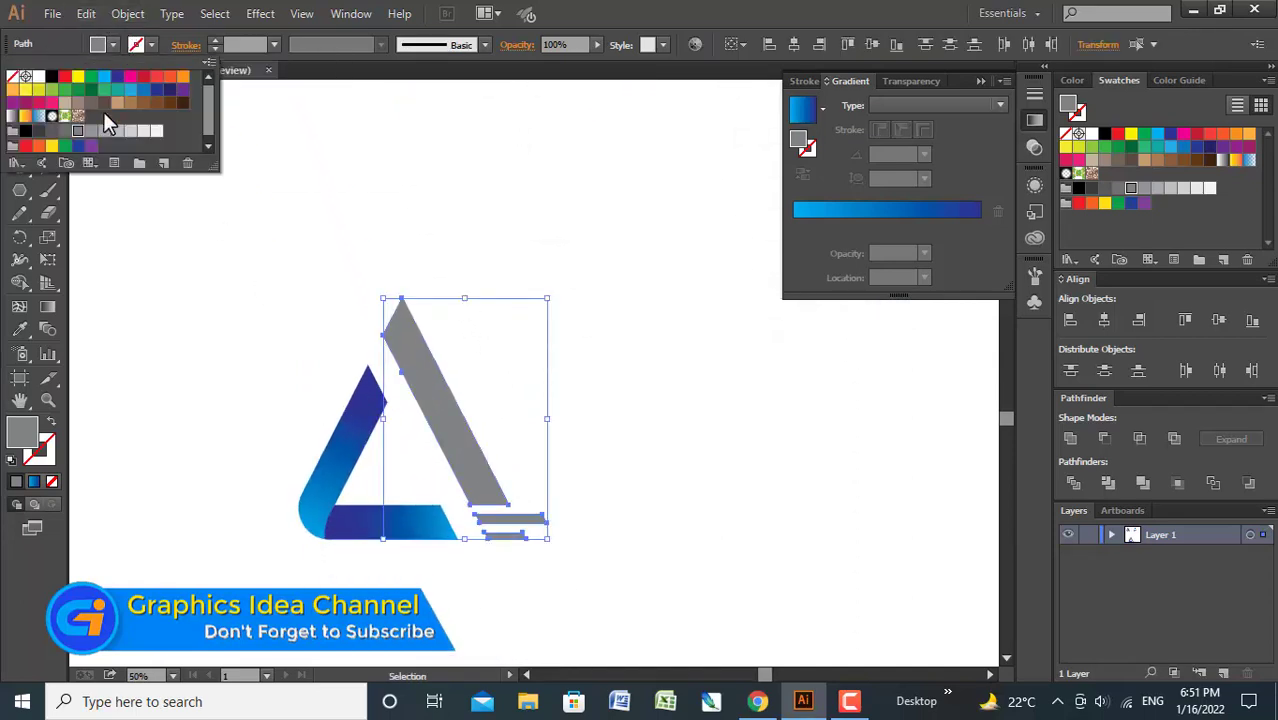
{"action": "left_click", "coordinate": [52, 135]}
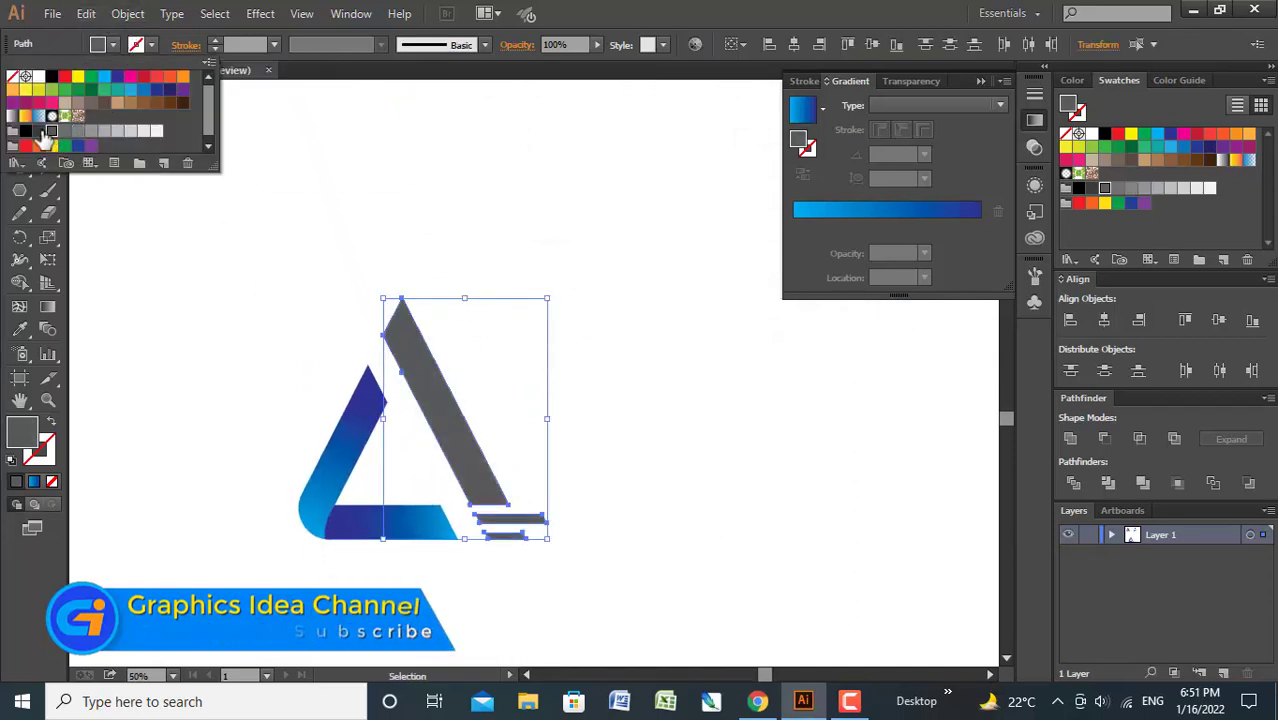
{"action": "left_click", "coordinate": [621, 246]}
{"action": "scroll", "coordinate": [496, 450], "scroll_direction": "down", "scroll_amount": 2}
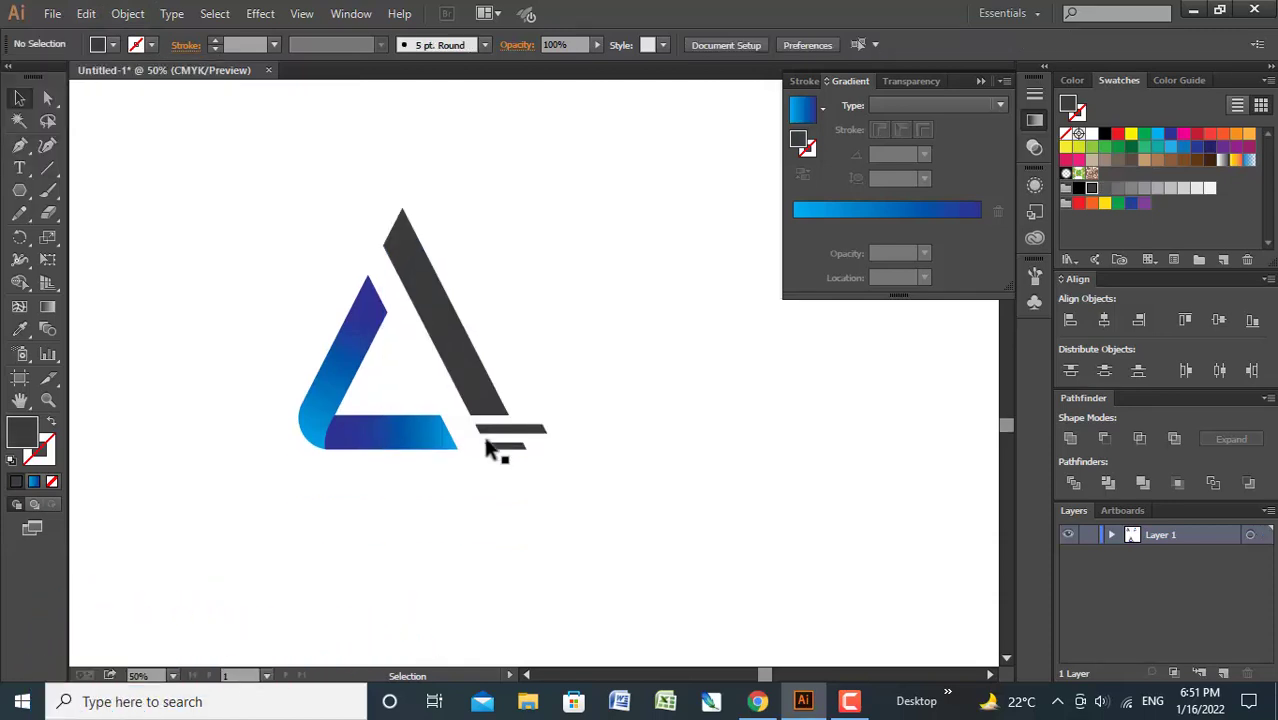
- Add the text "Creative" at 48 pt below the logo mark
{"action": "left_click", "coordinate": [19, 168]}
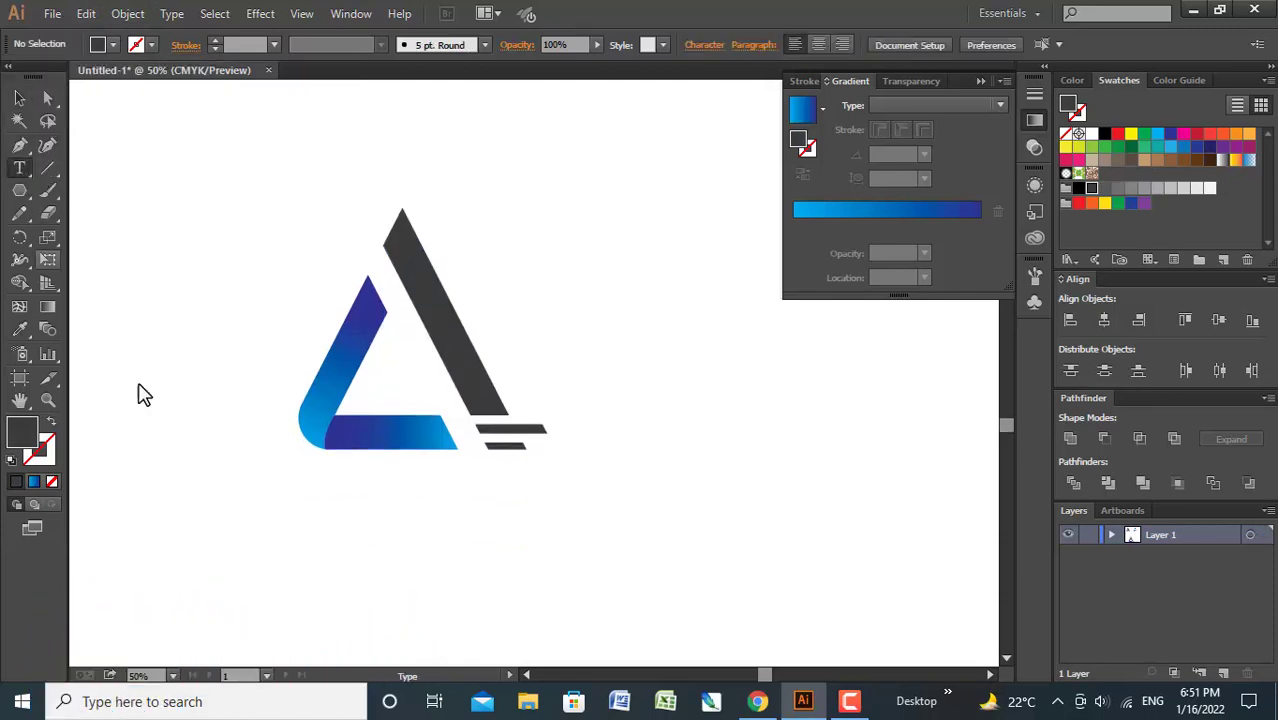
{"action": "left_click", "coordinate": [318, 540]}
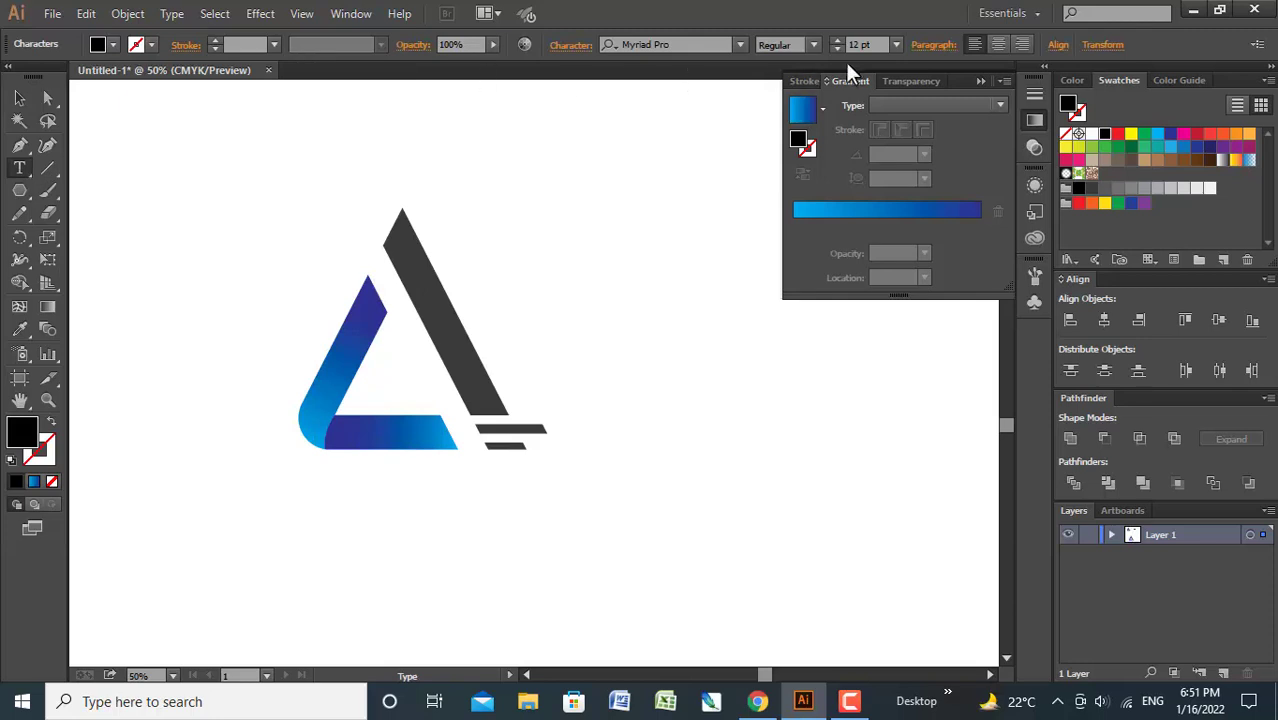
{"action": "left_click", "coordinate": [897, 45]}
{"action": "left_click", "coordinate": [919, 332]}
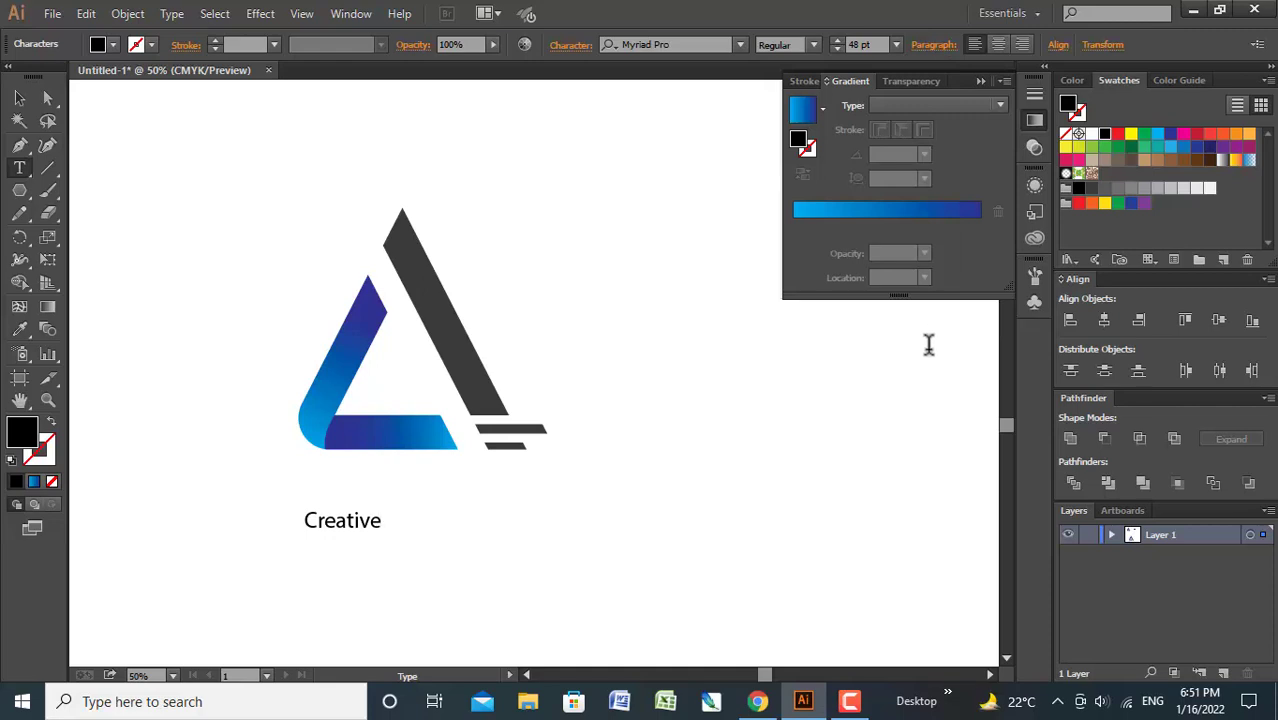
{"action": "left_click", "coordinate": [22, 100]}
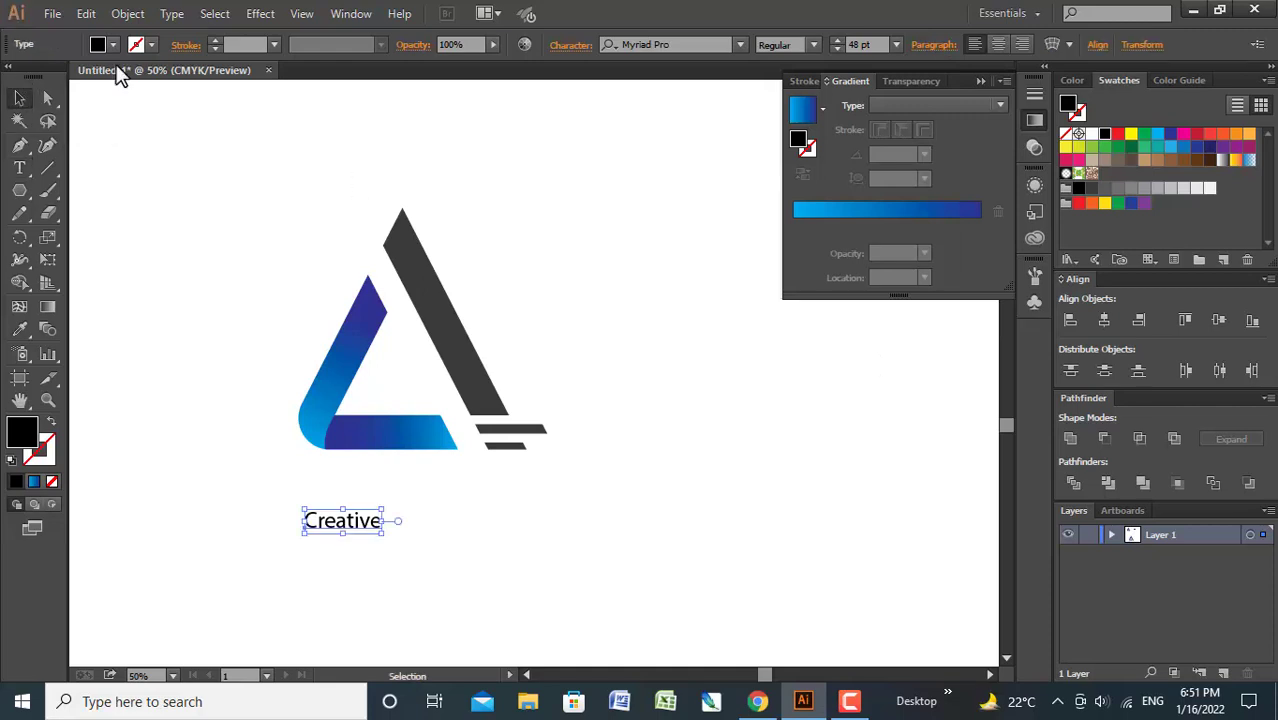
- Convert the word to uppercase and enlarge it to about 130.42 pt, centered roughly beneath the logo mark
{"action": "left_click", "coordinate": [172, 14]}
{"action": "mouse_move", "coordinate": [240, 285]}
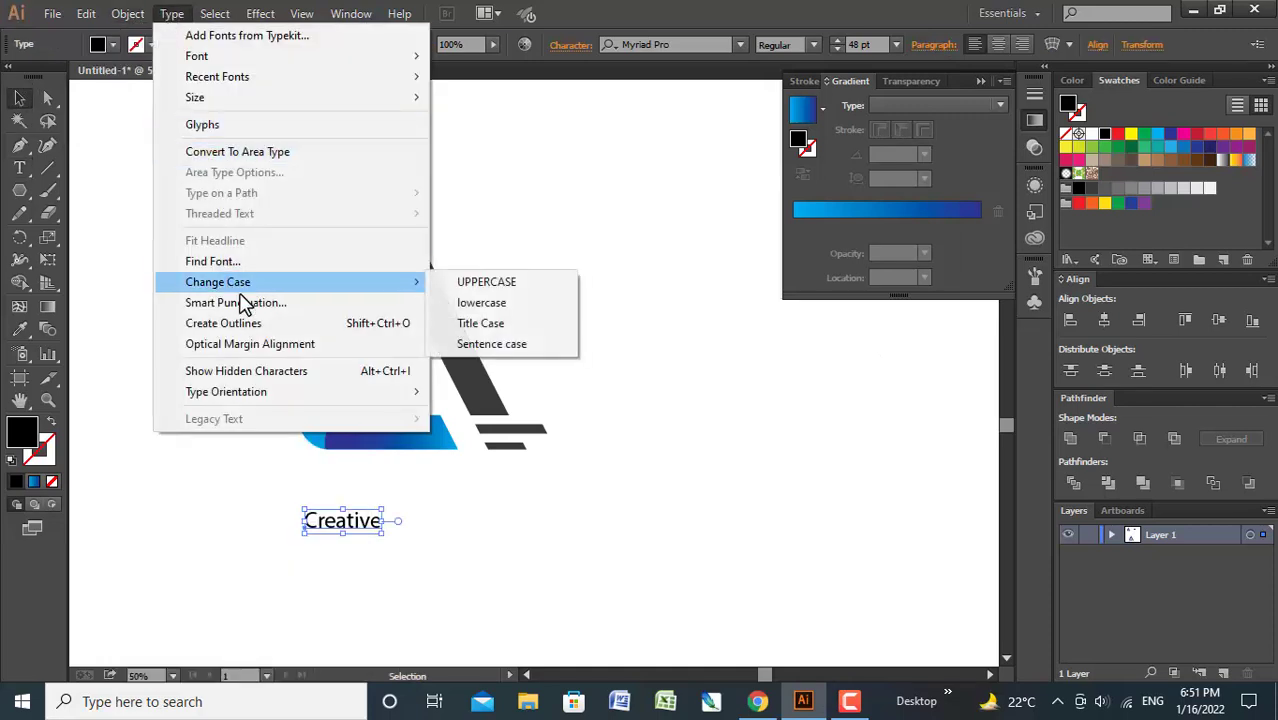
{"action": "left_click", "coordinate": [468, 283]}
{"action": "left_click_drag", "start_coordinate": [395, 533], "coordinate": [546, 575]}
{"action": "left_click_drag", "start_coordinate": [487, 558], "coordinate": [470, 529]}
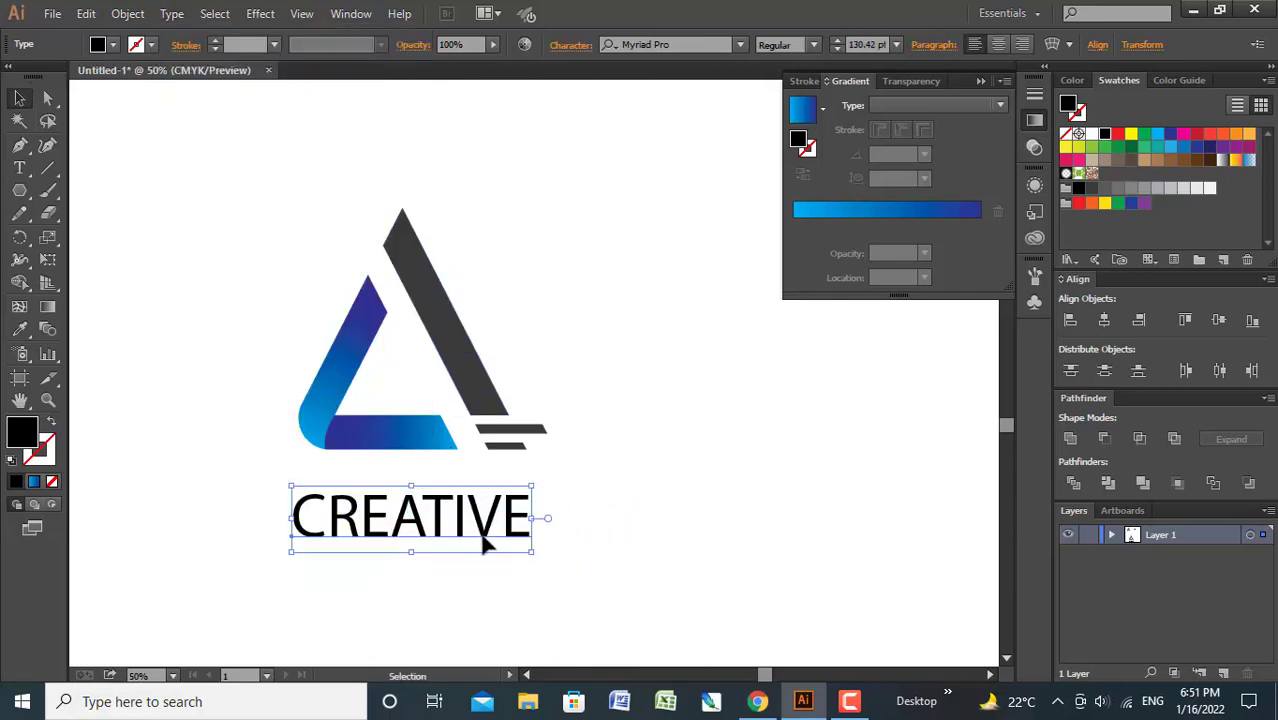
- Set the CREATIVE text in Nirmala UI Bold and scale it down to about 90.85 pt
{"action": "key", "text": "Down"}
{"action": "key", "text": "Down"}
{"action": "key", "text": "Down"}
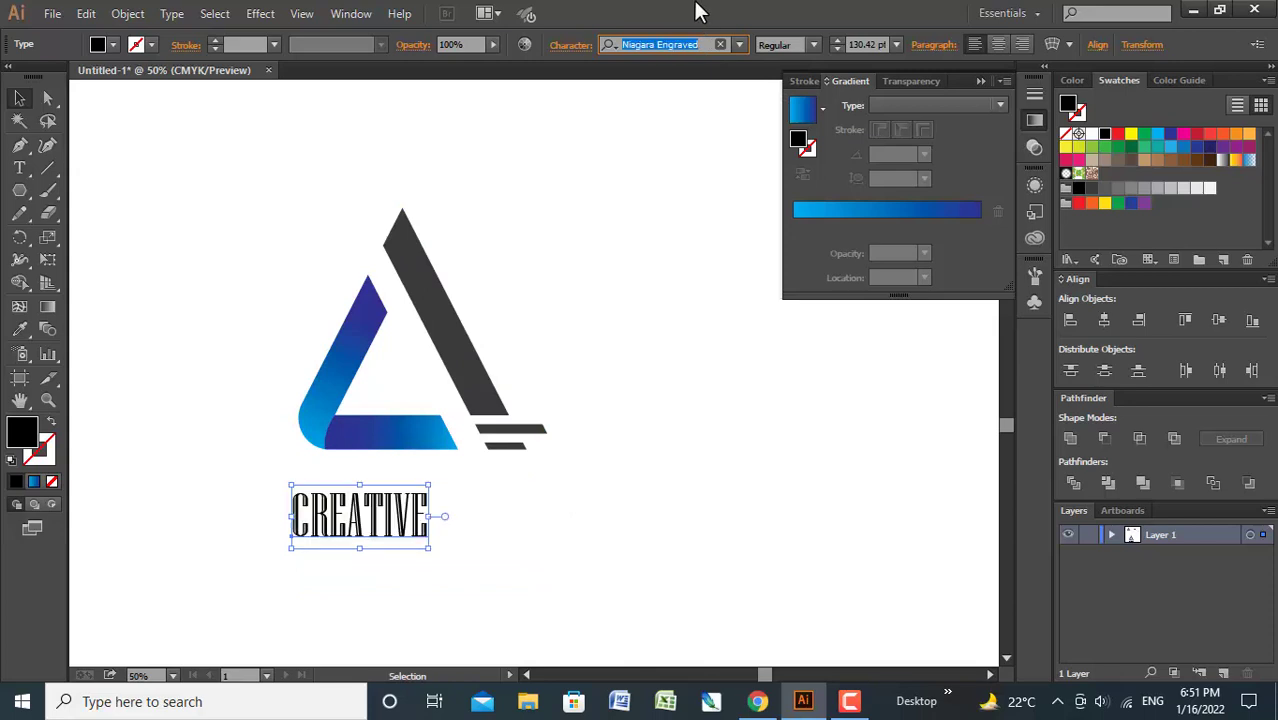
{"action": "left_click", "coordinate": [813, 44]}
{"action": "left_click", "coordinate": [795, 107]}
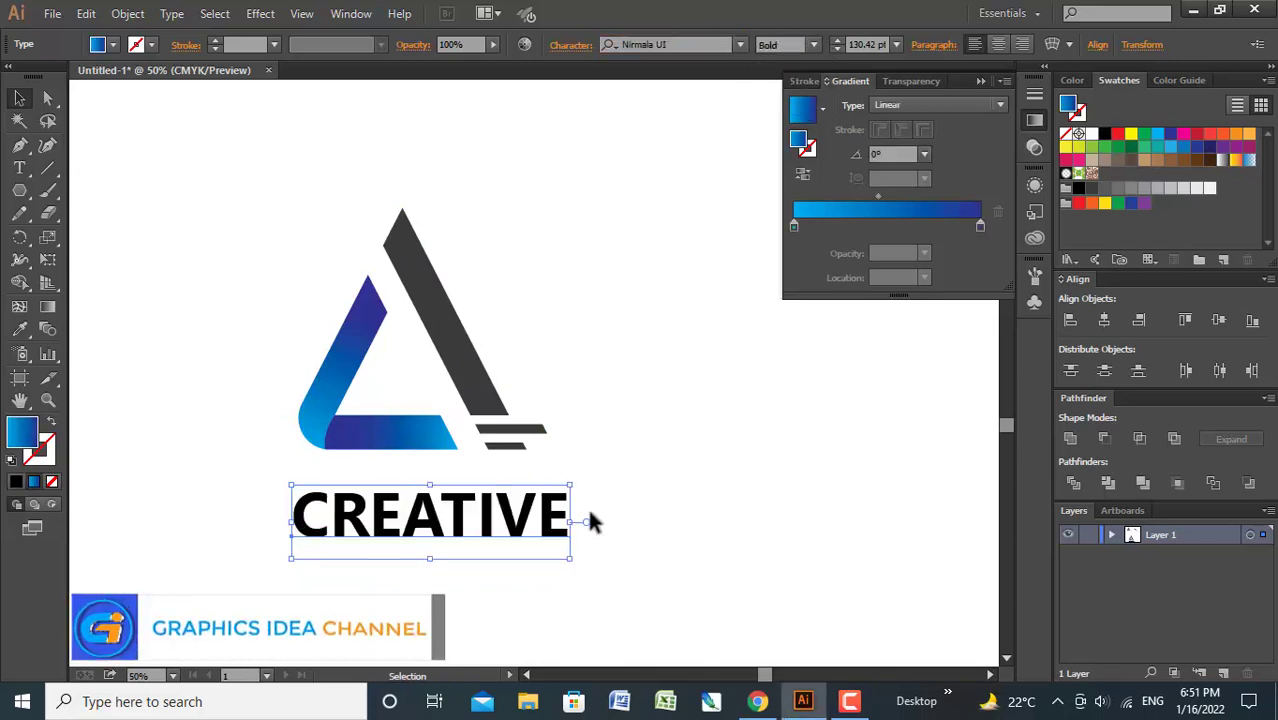
{"action": "left_click_drag", "start_coordinate": [570, 562], "coordinate": [487, 535]}
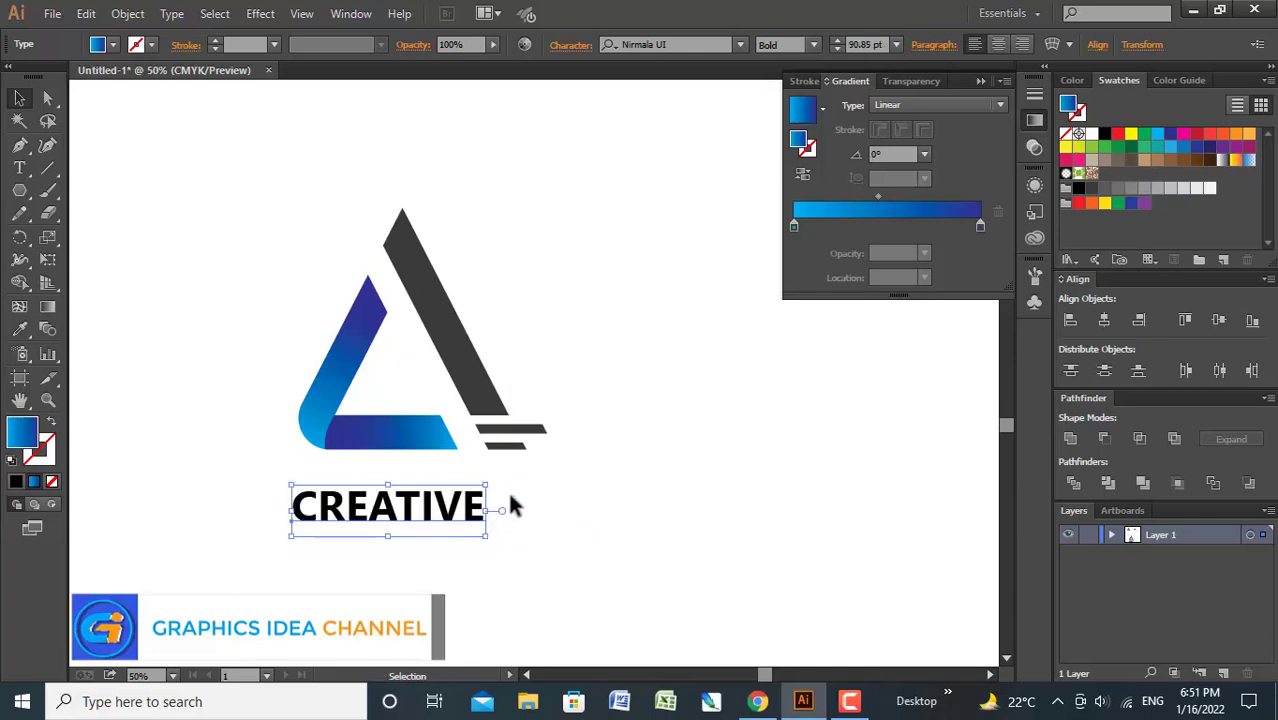
{"action": "key", "text": "a"}
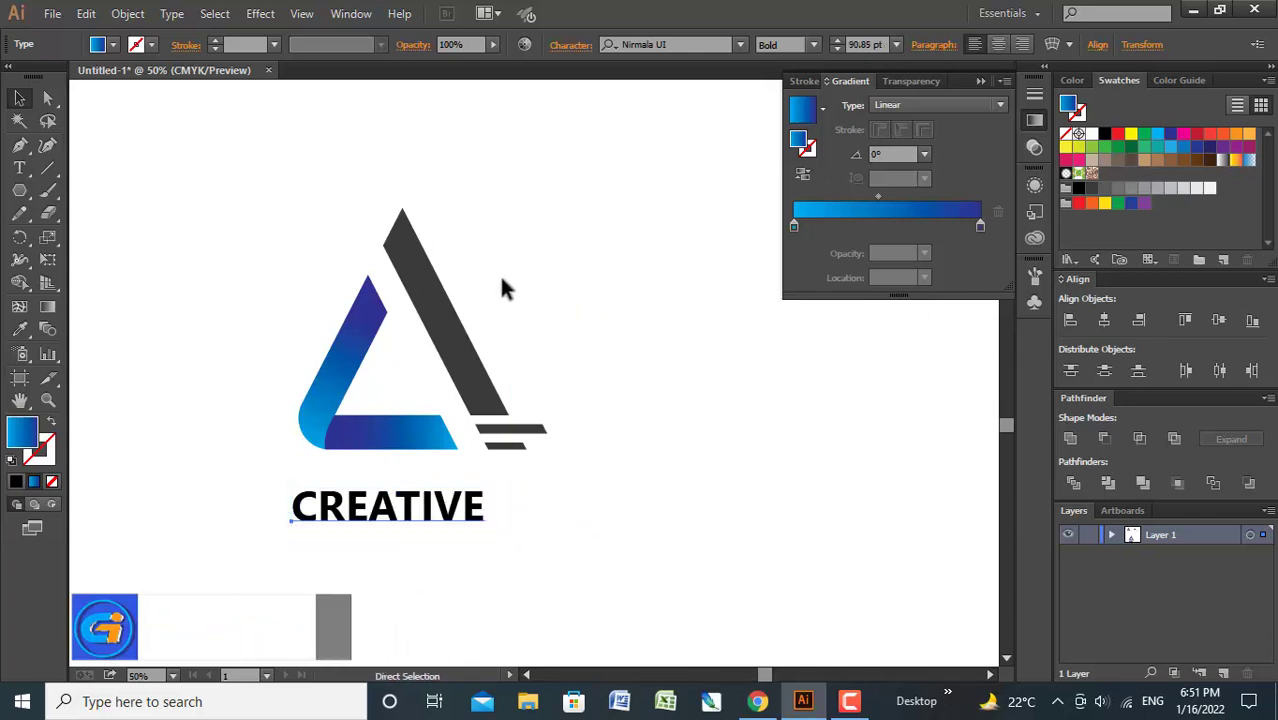
{"action": "left_click", "coordinate": [571, 44]}
{"action": "key", "text": "Escape"}
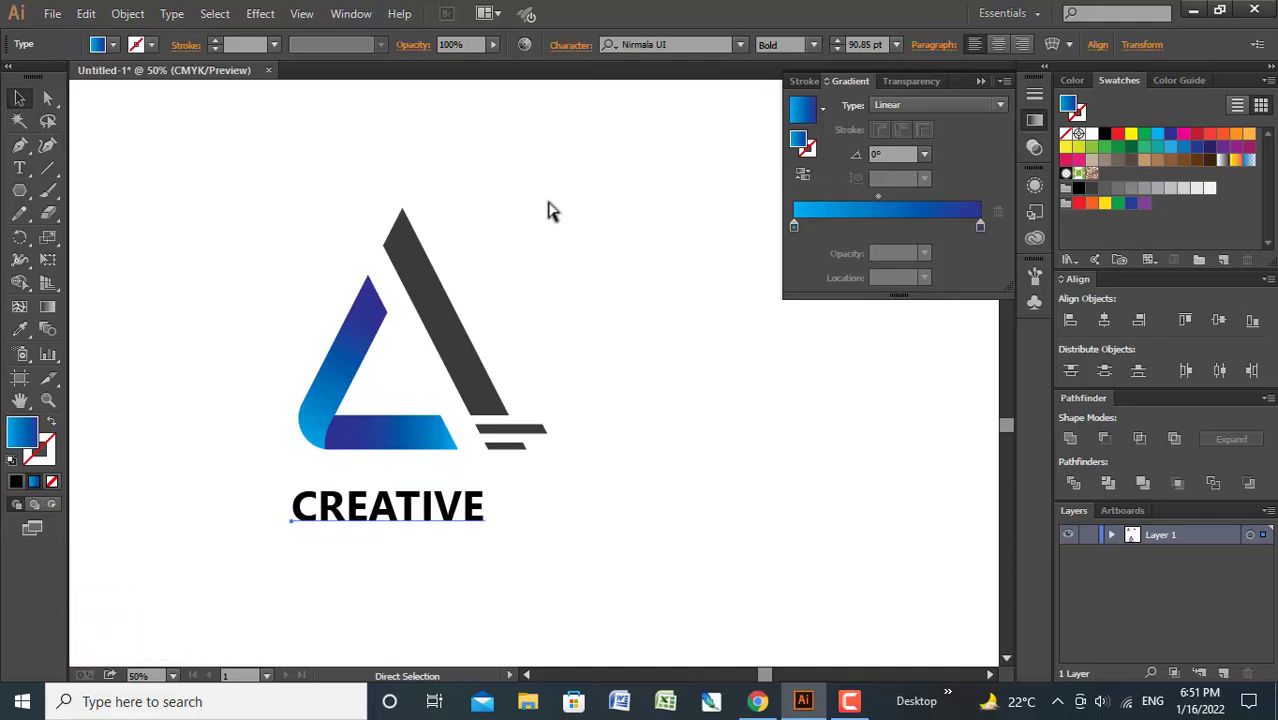
{"action": "key", "text": "v"}
- Widen the letter spacing of the CREATIVE text by setting its tracking to 165
{"action": "left_click", "coordinate": [352, 14]}
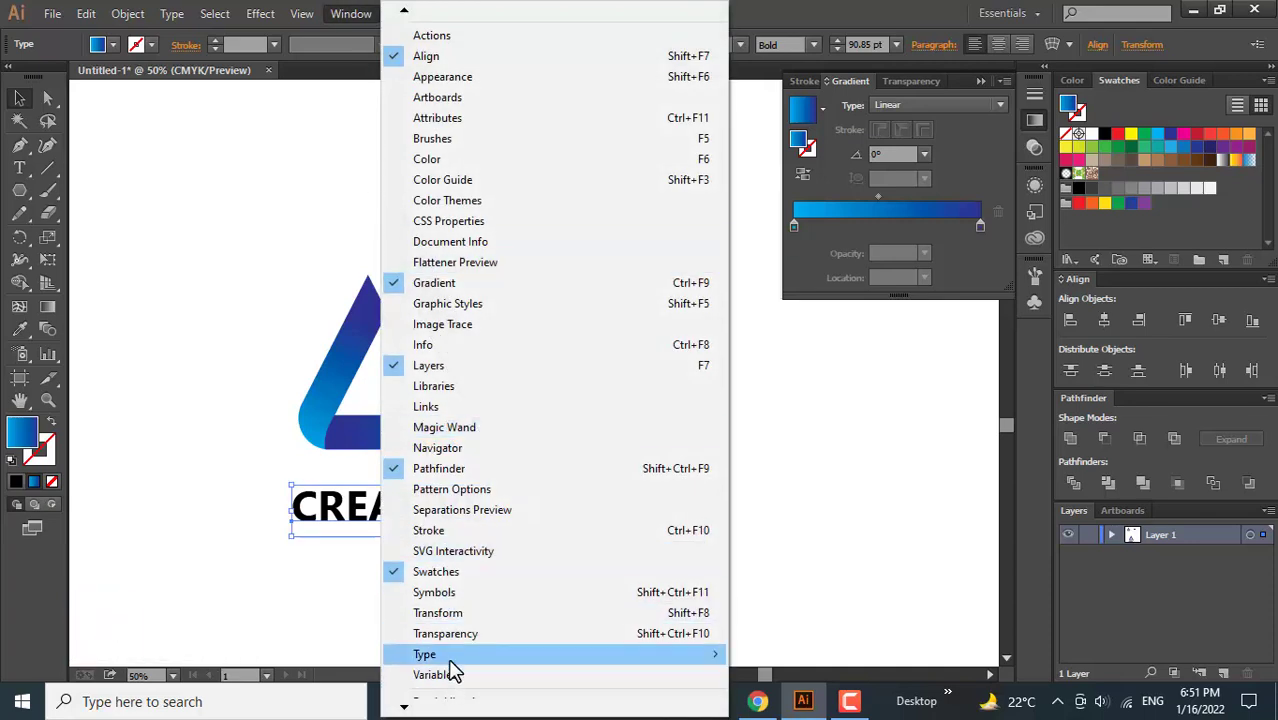
{"action": "mouse_move", "coordinate": [442, 657]}
{"action": "left_click", "coordinate": [797, 533]}
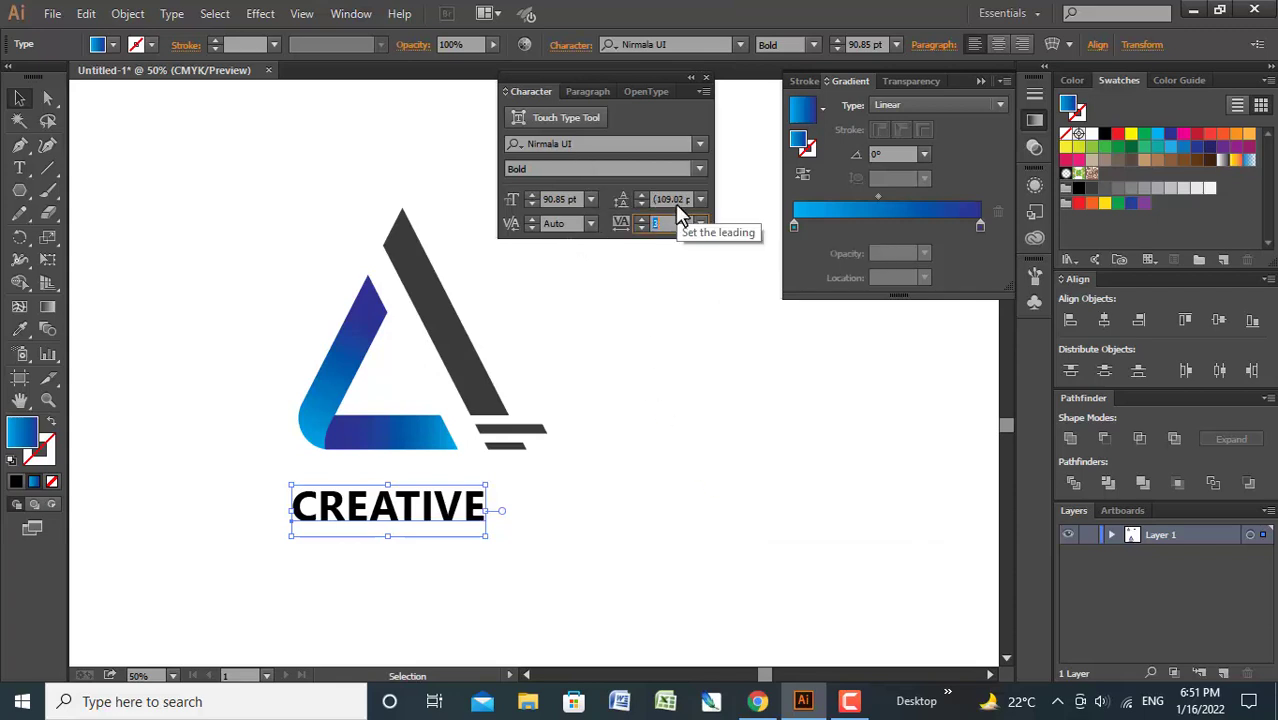
{"action": "key", "text": "Up"}
{"action": "key", "text": "Up"}
{"action": "key", "text": "Up"}
{"action": "key", "text": "Up"}
{"action": "key", "text": "Up"}
{"action": "key", "text": "Up"}
{"action": "key", "text": "Up"}
{"action": "key", "text": "Up"}
{"action": "key", "text": "Up"}
{"action": "key", "text": "Up"}
{"action": "key", "text": "Up"}
{"action": "key", "text": "Up"}
{"action": "key", "text": "Up"}
{"action": "key", "text": "Up"}
{"action": "key", "text": "Up"}
{"action": "key", "text": "Up"}
{"action": "key", "text": "Up"}
{"action": "key", "text": "Up"}
{"action": "key", "text": "Up"}
{"action": "key", "text": "Up"}
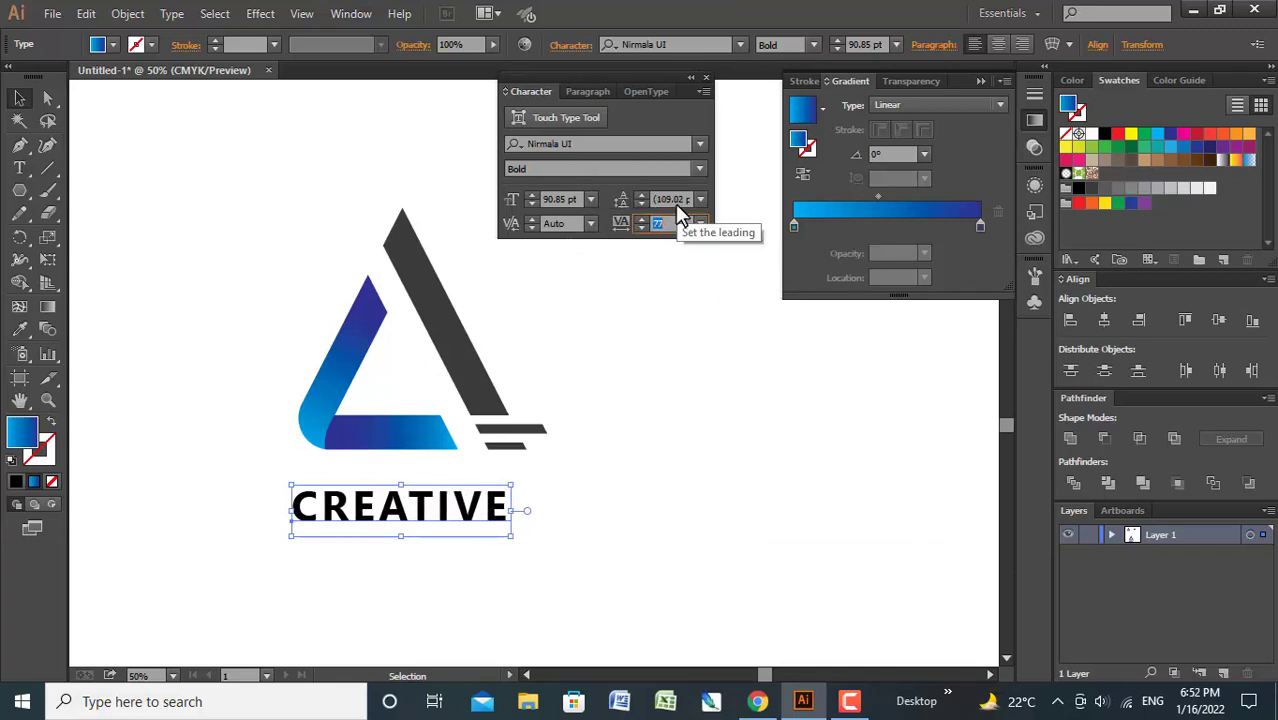
{"action": "key", "text": "Up"}
{"action": "key", "text": "Up"}
{"action": "key", "text": "Up"}
{"action": "key", "text": "Up"}
{"action": "key", "text": "Up"}
{"action": "key", "text": "Up"}
{"action": "key", "text": "Up"}
{"action": "key", "text": "Up"}
{"action": "key", "text": "Up"}
{"action": "key", "text": "Up"}
{"action": "key", "text": "Up"}
{"action": "key", "text": "Up"}
{"action": "key", "text": "Up"}
{"action": "key", "text": "Up"}
{"action": "key", "text": "Up"}
{"action": "key", "text": "Up"}
{"action": "key", "text": "Up"}
{"action": "key", "text": "Up"}
{"action": "key", "text": "Up"}
{"action": "key", "text": "Up"}
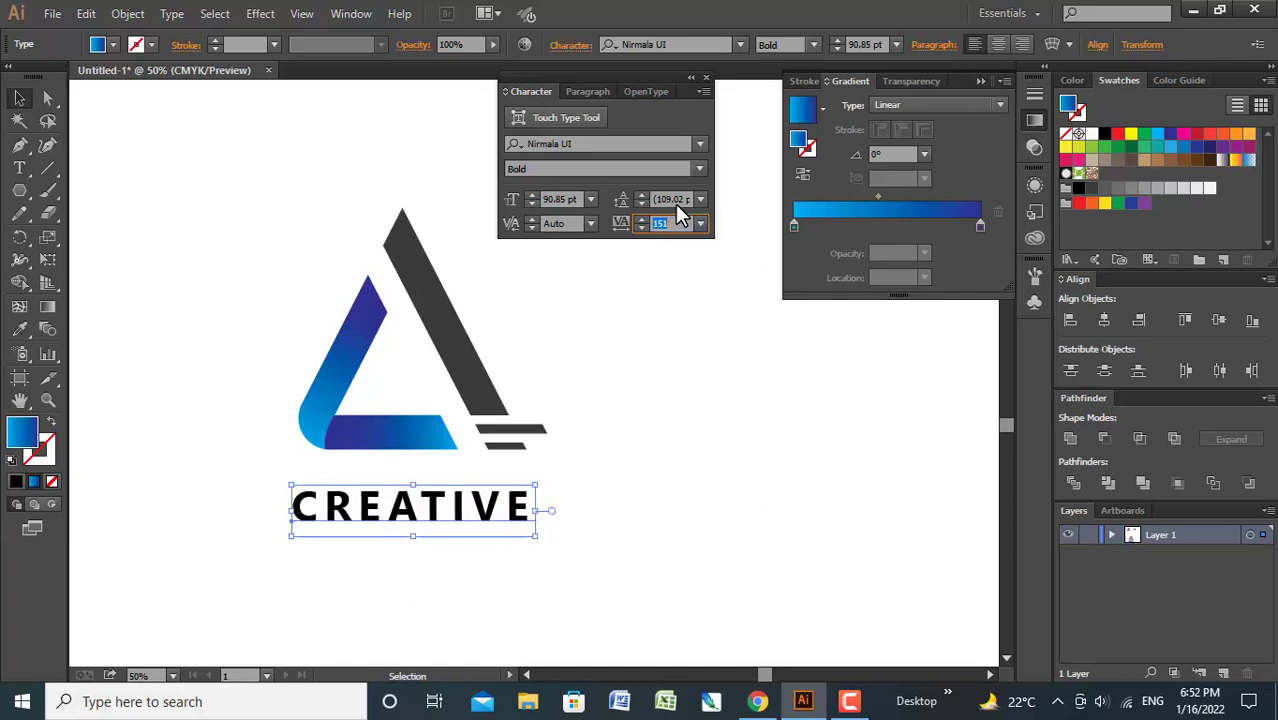
{"action": "key", "text": "Up"}
{"action": "key", "text": "Up"}
{"action": "key", "text": "Up"}
{"action": "key", "text": "Up"}
{"action": "key", "text": "Up"}
{"action": "key", "text": "Up"}
{"action": "key", "text": "Up"}
{"action": "key", "text": "Up"}
{"action": "key", "text": "Up"}
{"action": "key", "text": "Up"}
{"action": "key", "text": "Up"}
{"action": "key", "text": "Up"}
{"action": "key", "text": "Up"}
{"action": "key", "text": "Up"}
{"action": "left_click", "coordinate": [685, 422]}
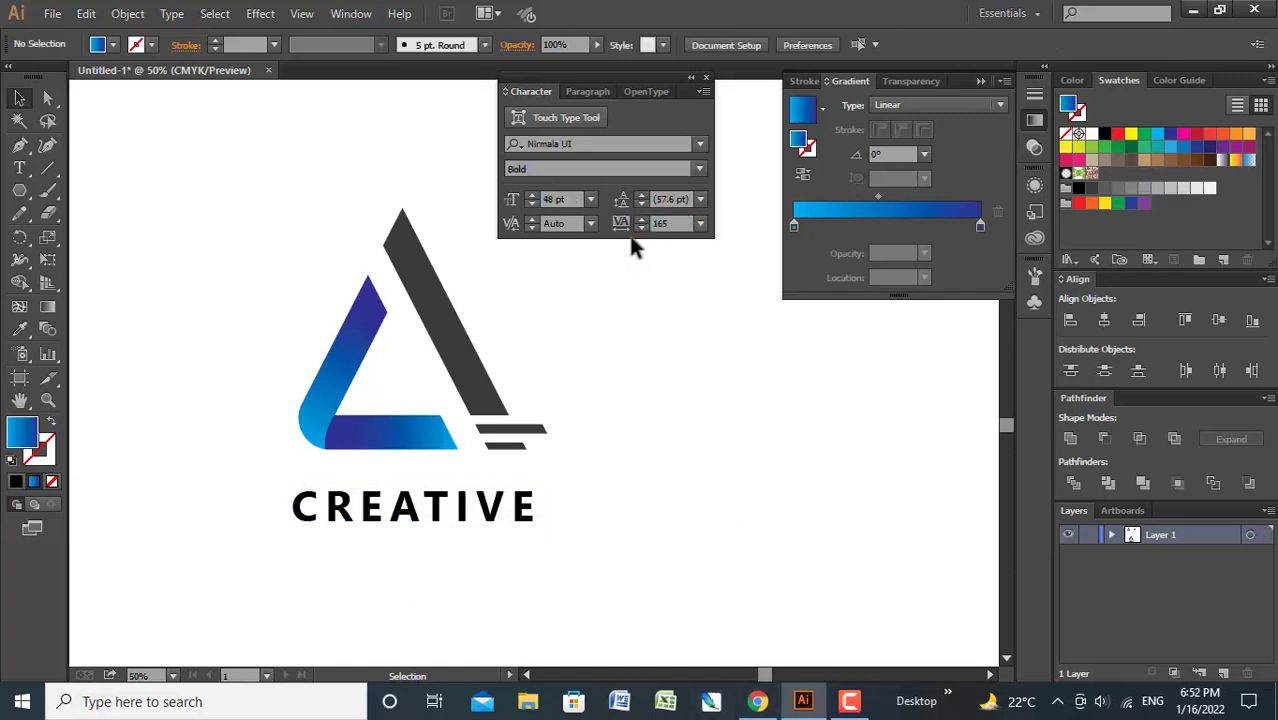
{"action": "left_click", "coordinate": [705, 77]}
- Move the CREATIVE text slightly up toward the logo mark and fill it with the dark gray sampled from the right leg
{"action": "left_click_drag", "start_coordinate": [467, 495], "coordinate": [467, 484]}
{"action": "left_click", "coordinate": [450, 545]}
{"action": "left_click", "coordinate": [458, 490]}
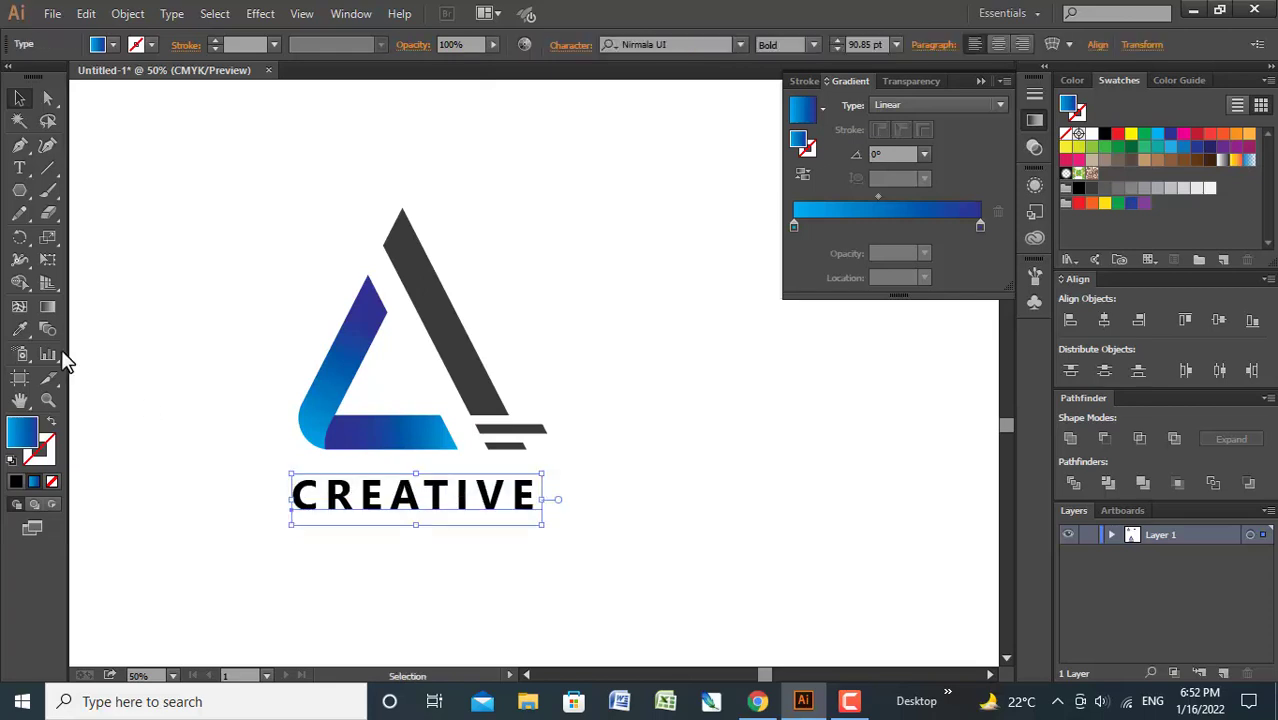
{"action": "left_click", "coordinate": [20, 329]}
{"action": "left_click", "coordinate": [467, 316]}
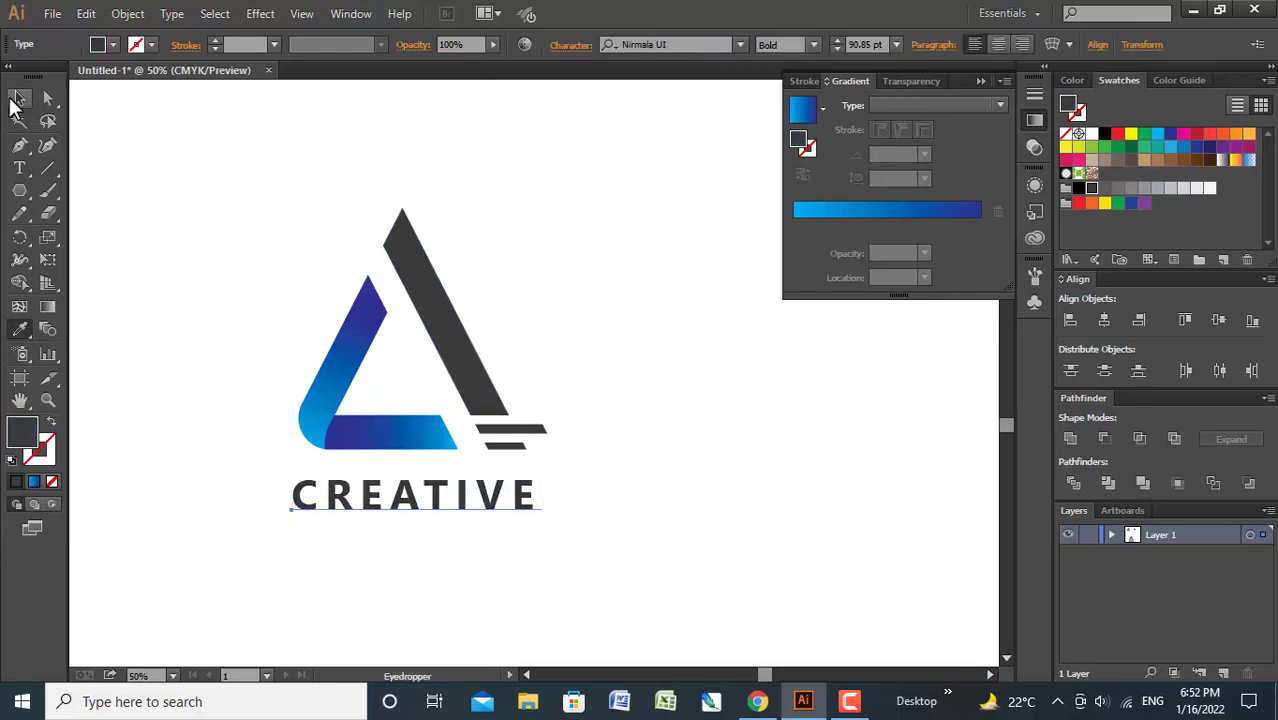